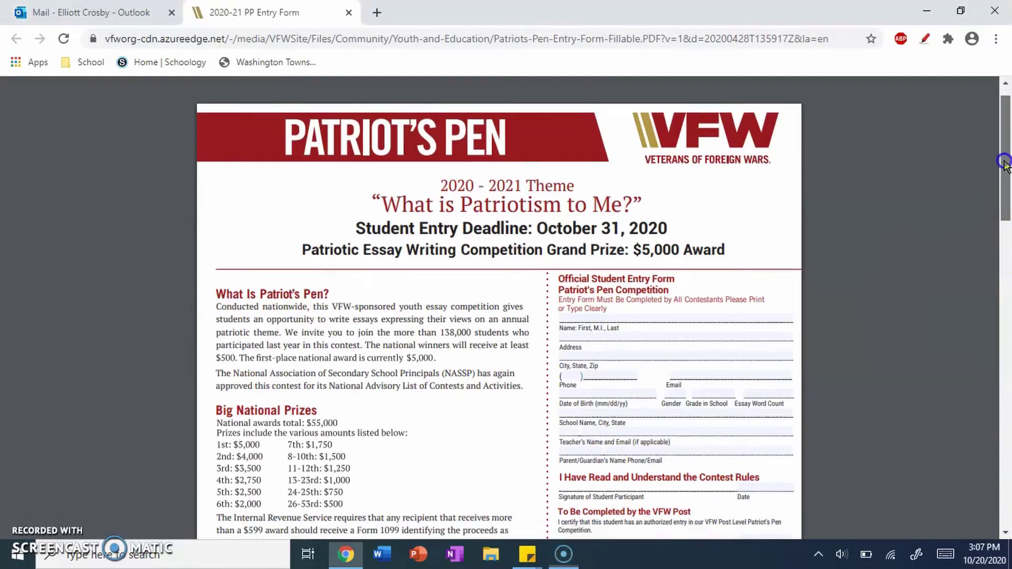
Step: Print the entry form to Save as PDF and store it on the Desktop as 'Test showing'
{"action": "mouse_move", "coordinate": [1001, 161]}
{"action": "left_mouse_down"}
{"action": "mouse_move", "coordinate": [1000, 245]}
{"action": "mouse_move", "coordinate": [1000, 163]}
{"action": "left_mouse_up"}
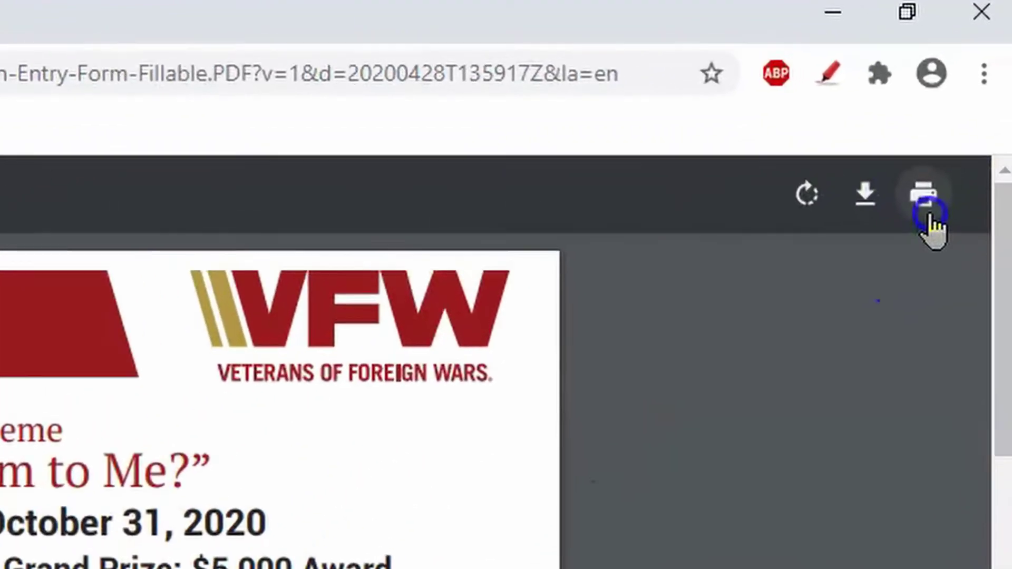
{"action": "left_click", "coordinate": [939, 158]}
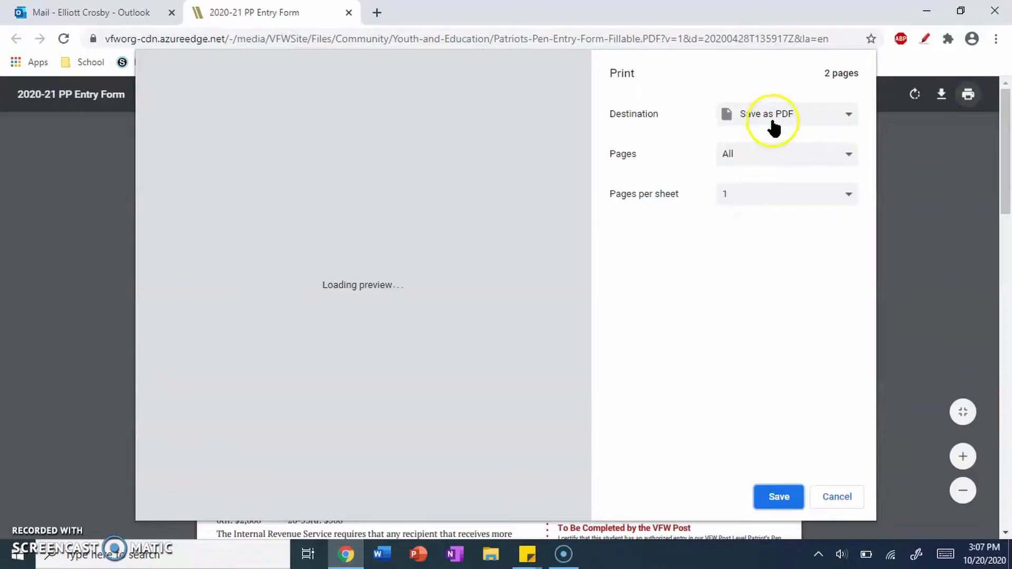
{"action": "left_click", "coordinate": [773, 126]}
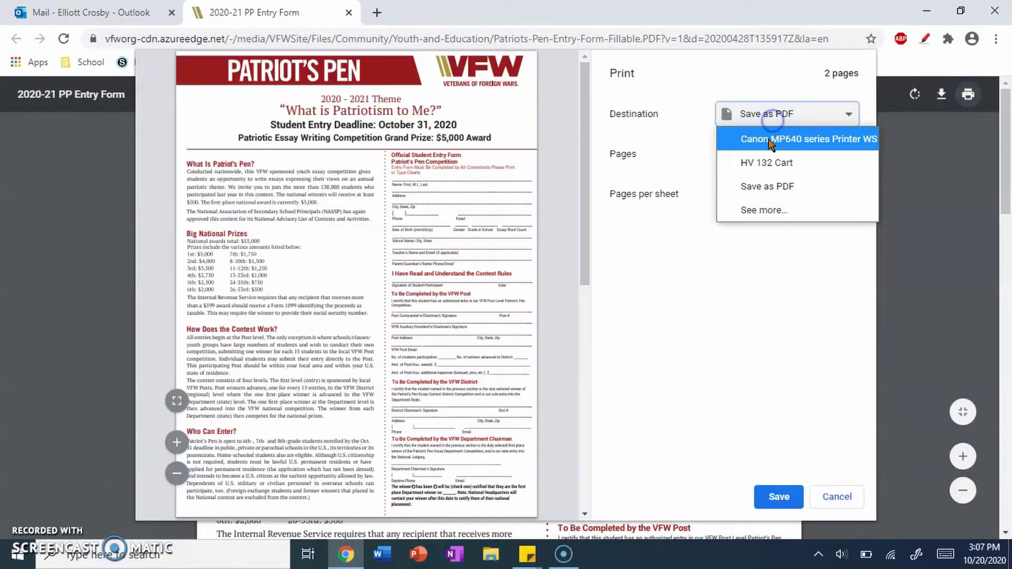
{"action": "left_click", "coordinate": [770, 186]}
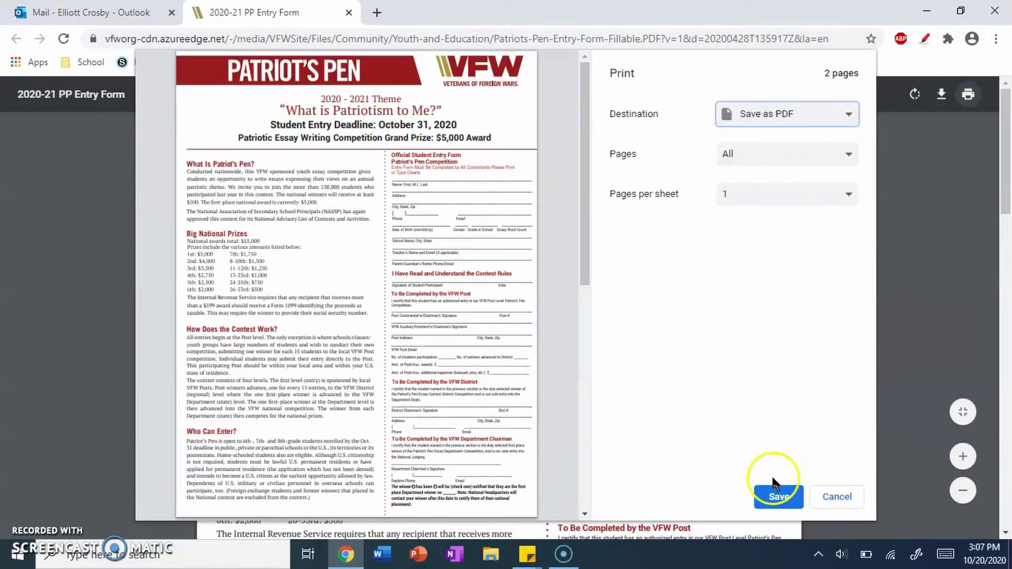
{"action": "left_click", "coordinate": [777, 496]}
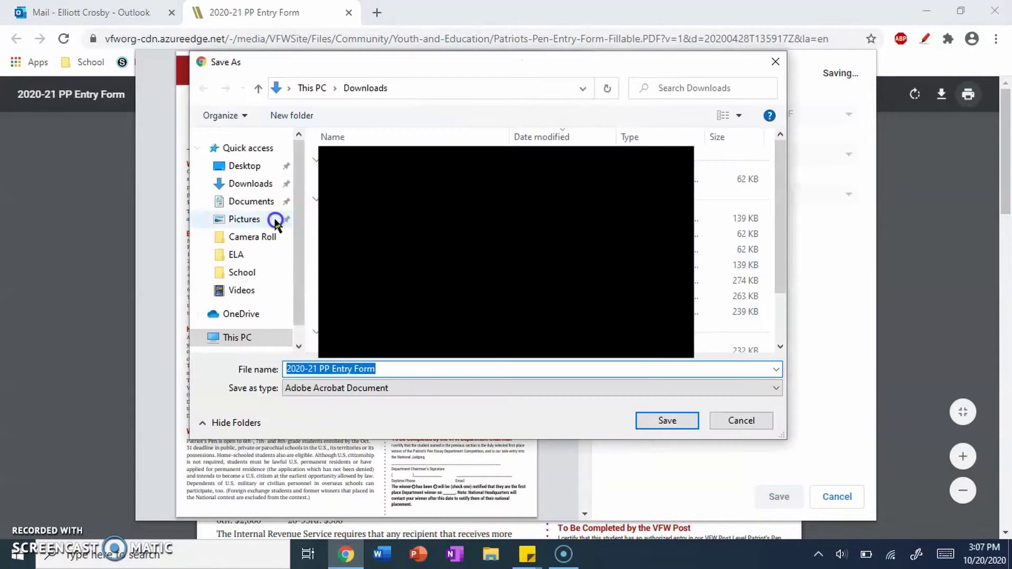
{"action": "left_click", "coordinate": [244, 165]}
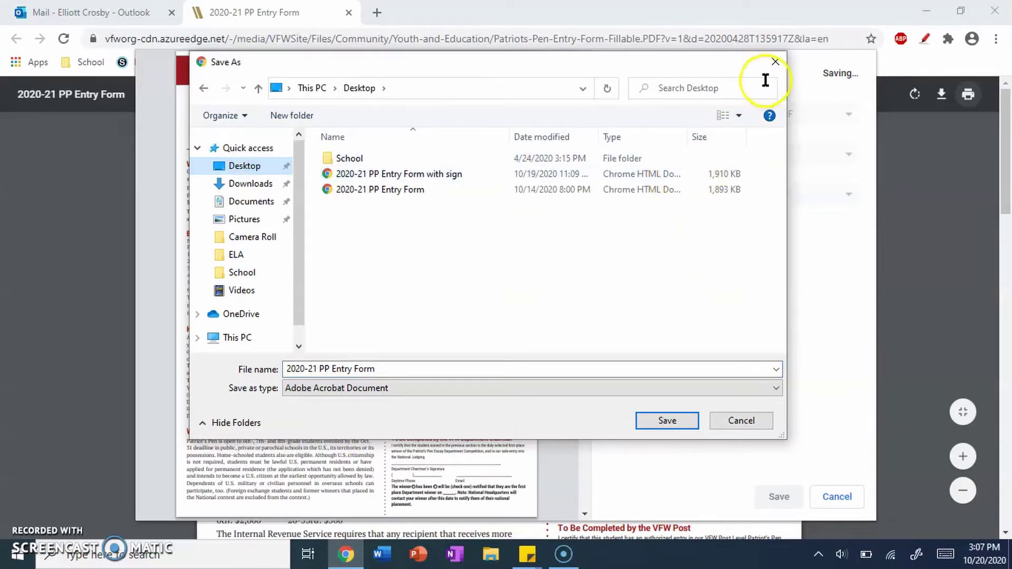
{"action": "left_click", "coordinate": [667, 427]}
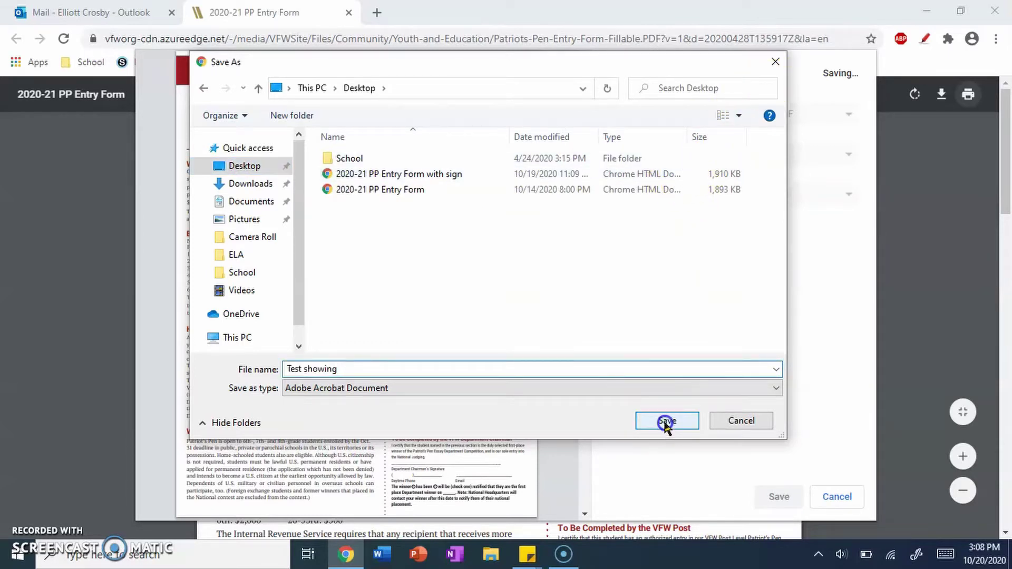
{"action": "left_click", "coordinate": [665, 422]}
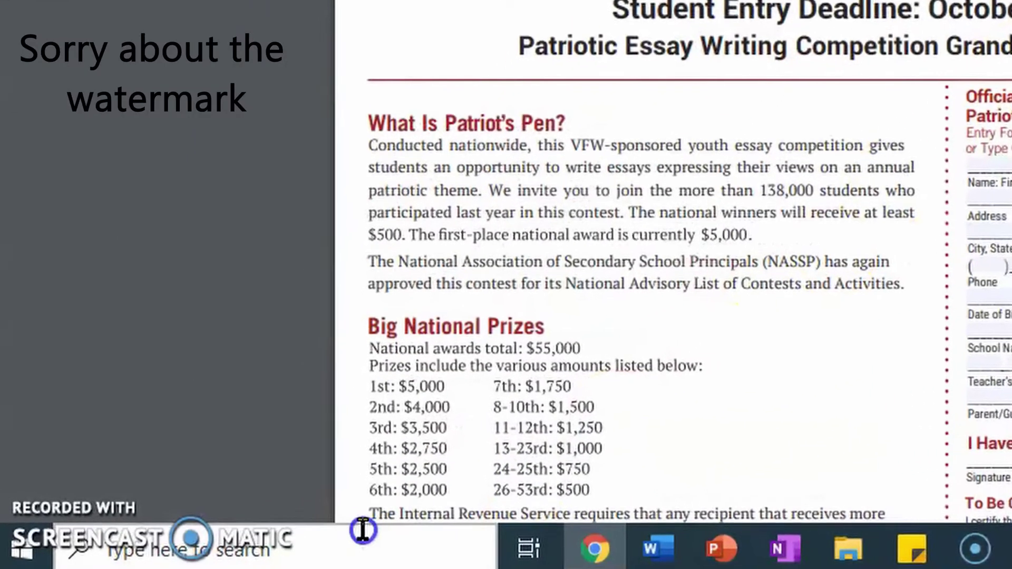
Step: Search Windows for 'acr' and launch Acrobat Reader DC from the results
{"action": "left_click", "coordinate": [391, 315]}
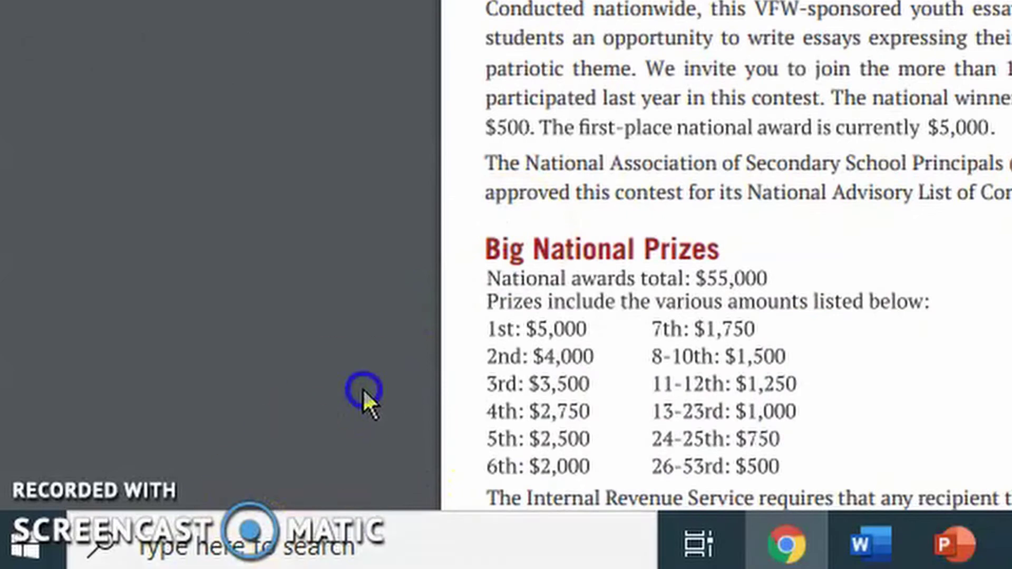
{"action": "left_click", "coordinate": [374, 555]}
{"action": "type", "text": "a"}
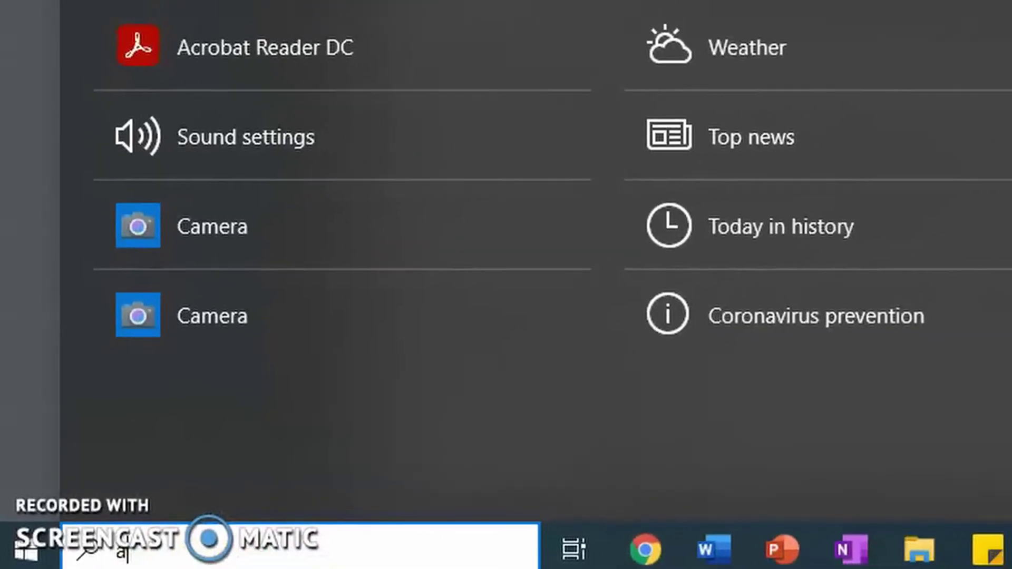
{"action": "type", "text": "cr"}
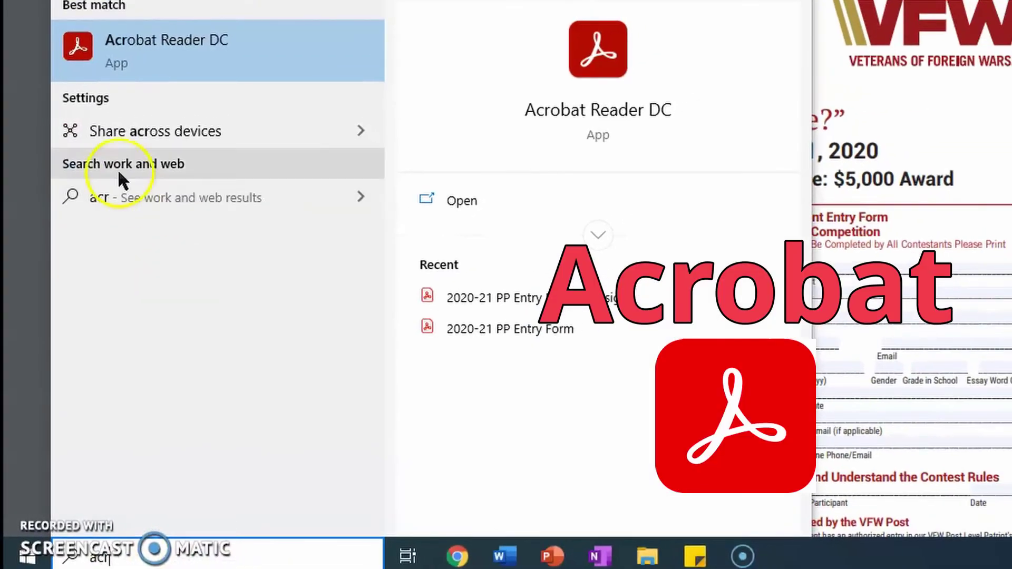
{"action": "left_click", "coordinate": [228, 61]}
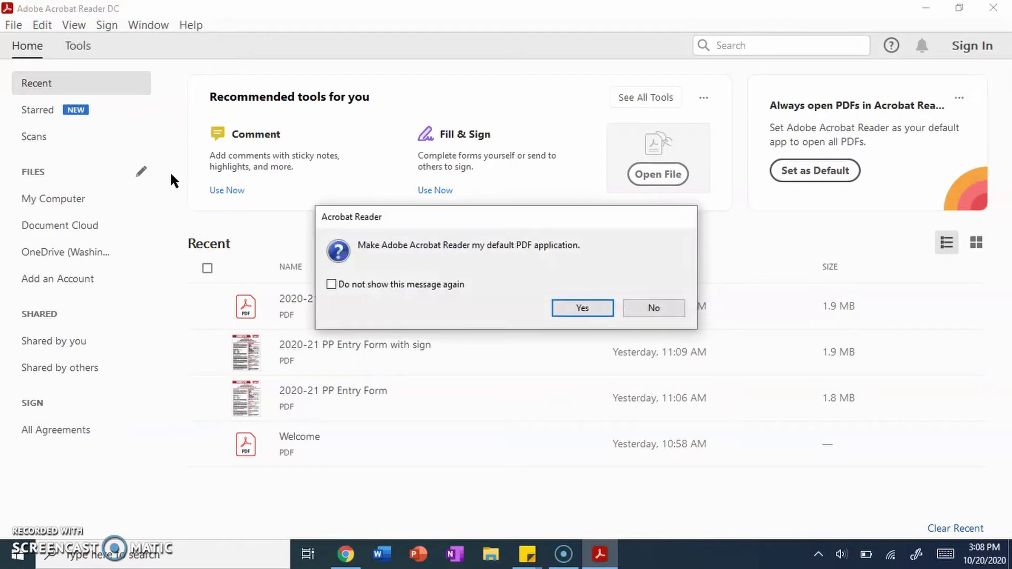
Step: Answer No to making Acrobat Reader the default PDF application
{"action": "left_click", "coordinate": [662, 308]}
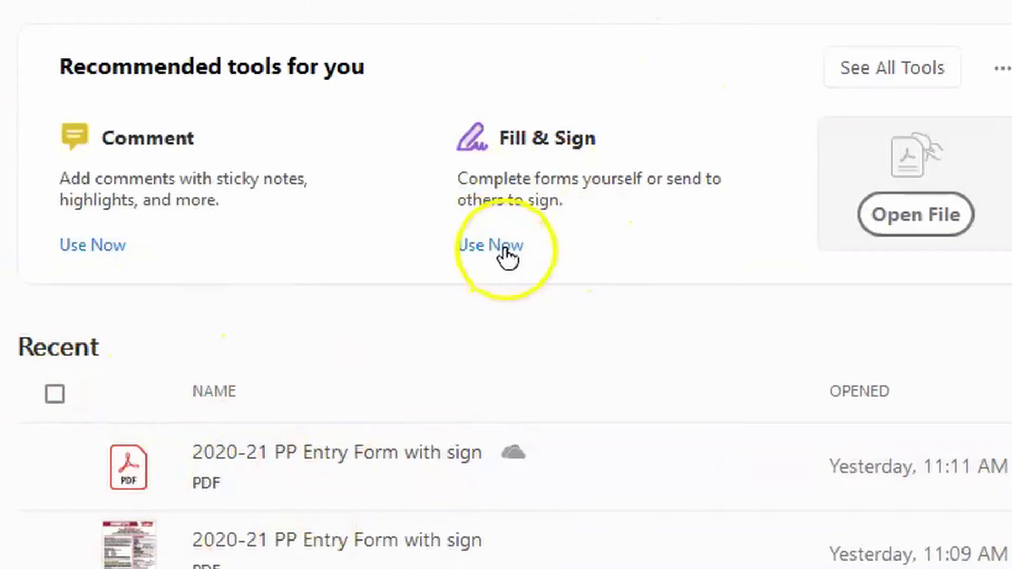
Step: Start Fill & Sign and open Test showing.pdf from the Desktop folder
{"action": "left_click", "coordinate": [504, 251]}
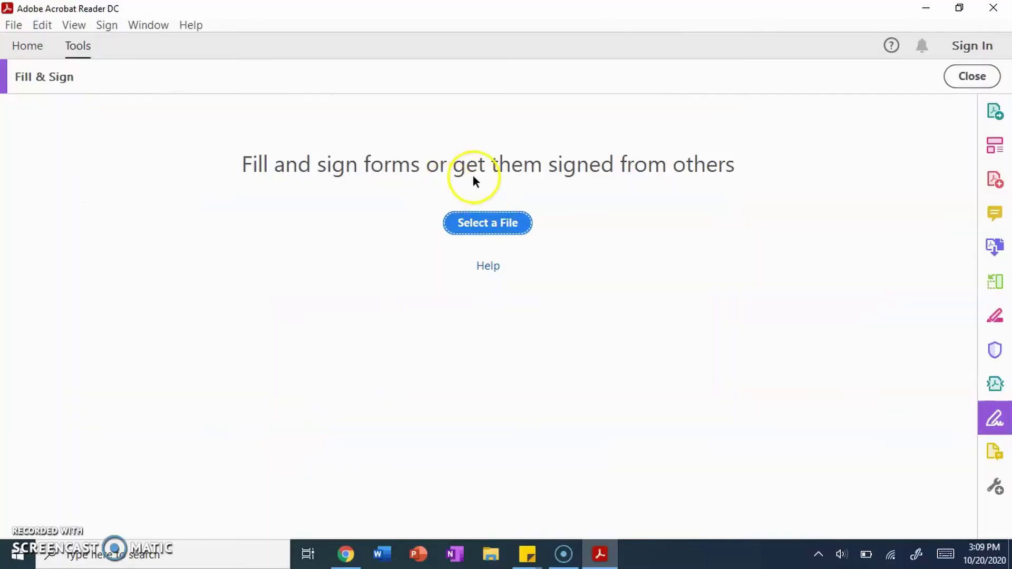
{"action": "left_click", "coordinate": [504, 223]}
{"action": "left_click", "coordinate": [262, 214]}
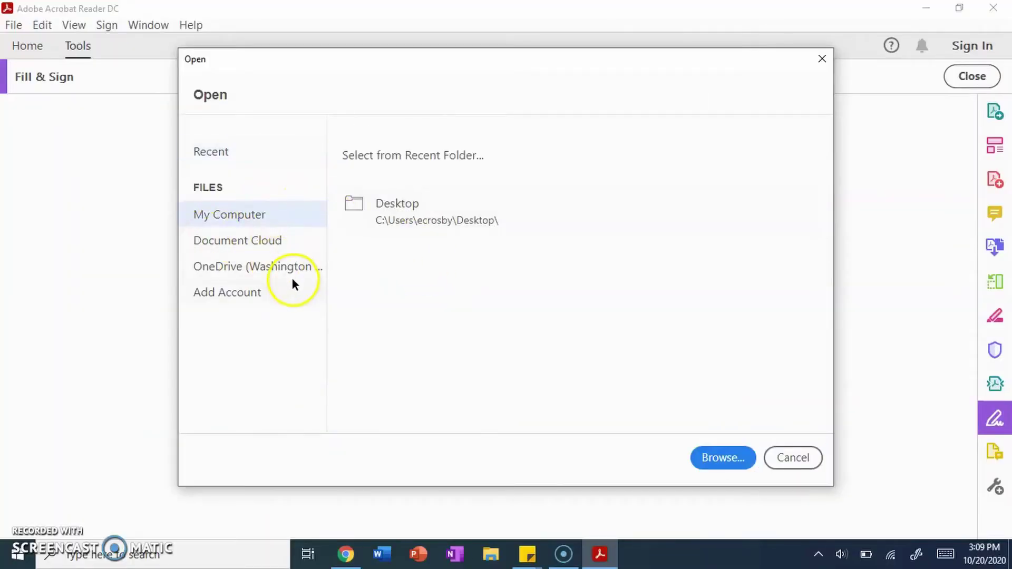
{"action": "left_click", "coordinate": [400, 211]}
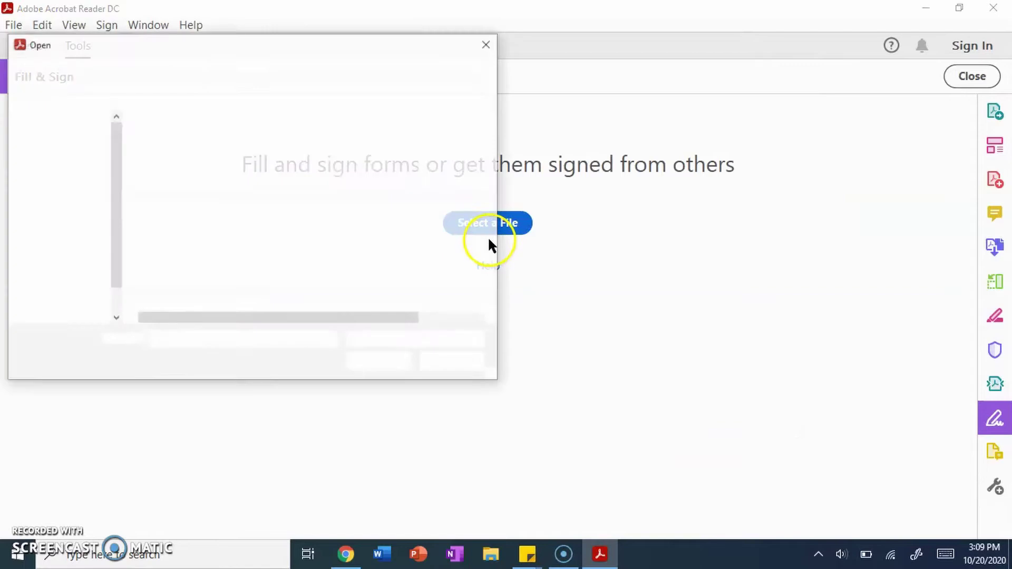
{"action": "left_click", "coordinate": [236, 186]}
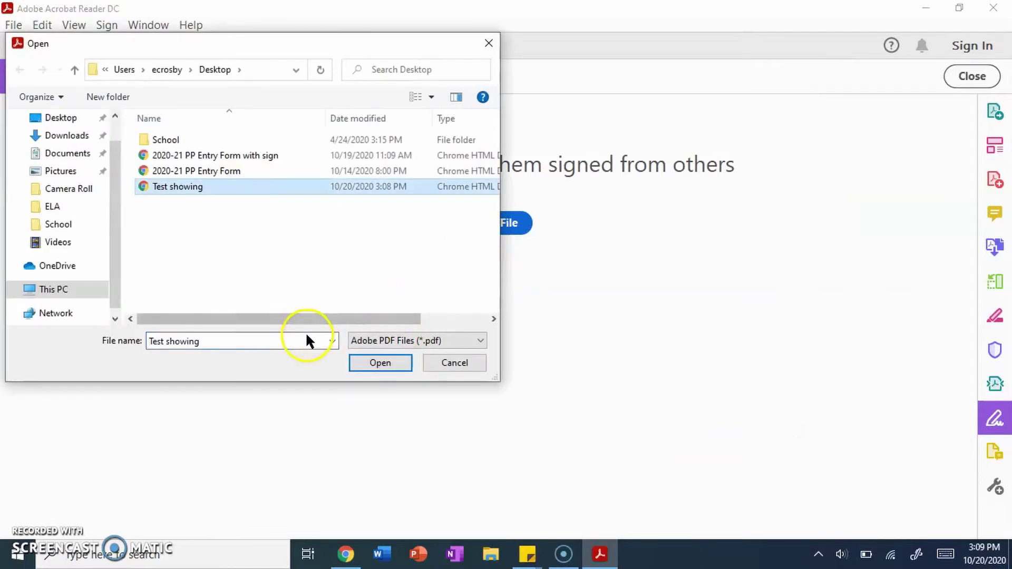
{"action": "left_click", "coordinate": [365, 363]}
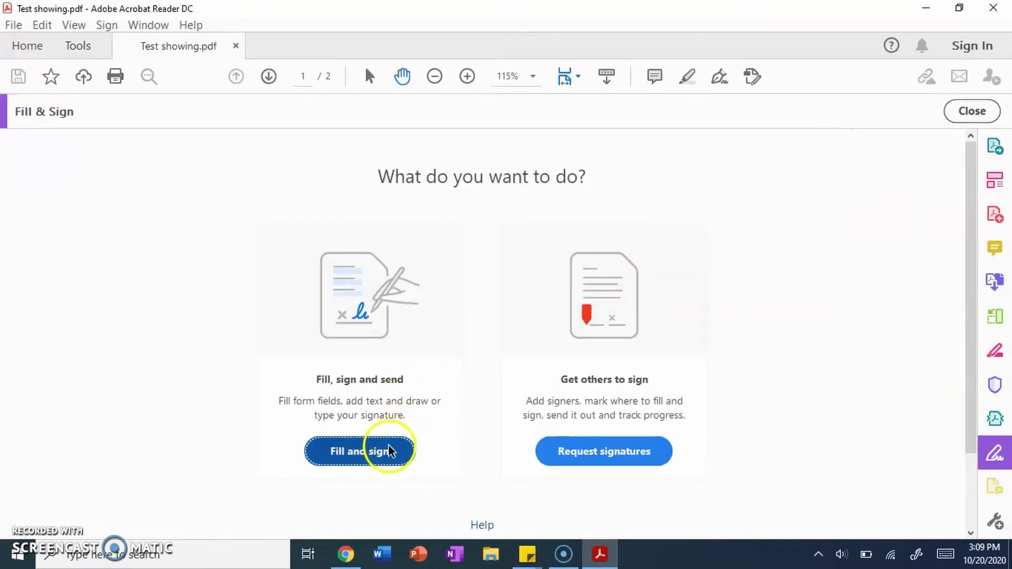
Step: Choose to fill and sign the form yourself and set the zoom to 75%
{"action": "left_click", "coordinate": [388, 451]}
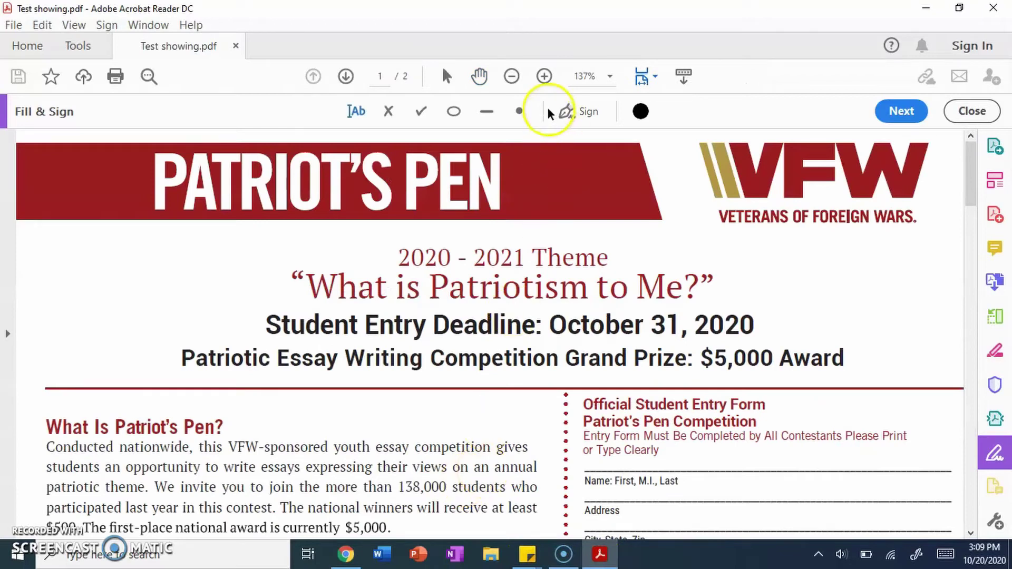
{"action": "left_click", "coordinate": [512, 77]}
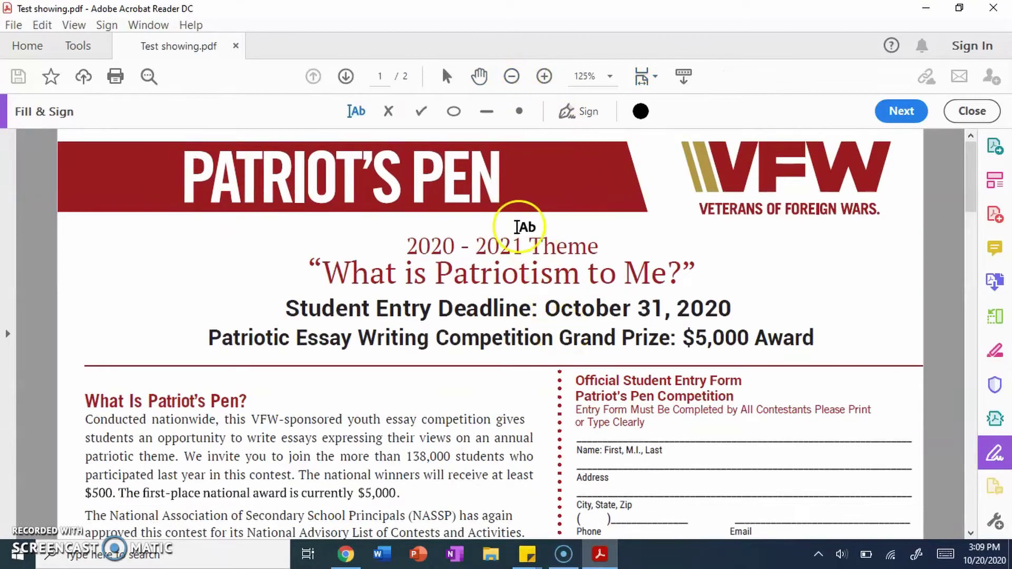
{"action": "left_click", "coordinate": [509, 77]}
{"action": "left_click", "coordinate": [509, 77]}
{"action": "left_click", "coordinate": [509, 77]}
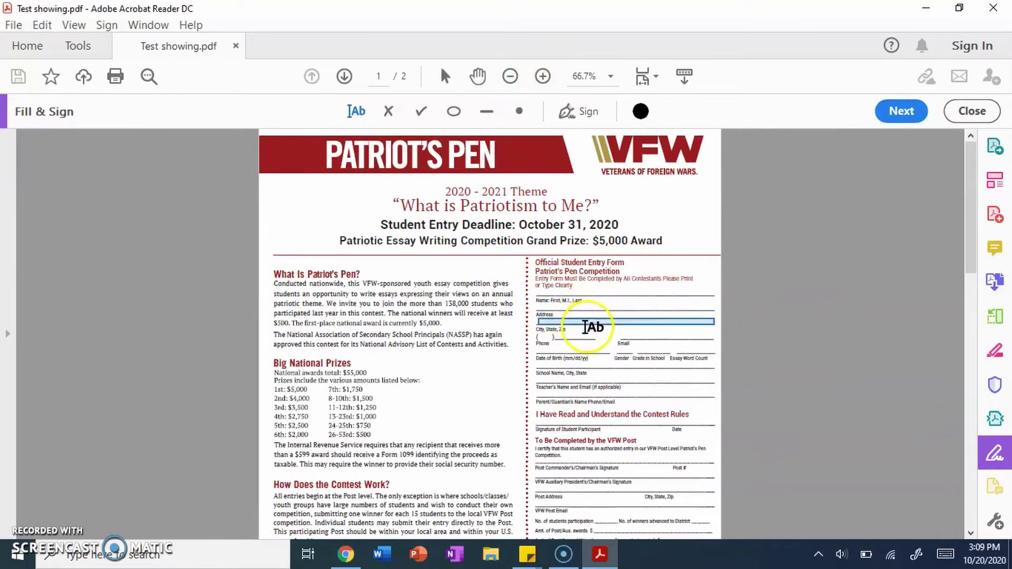
{"action": "left_click", "coordinate": [542, 76]}
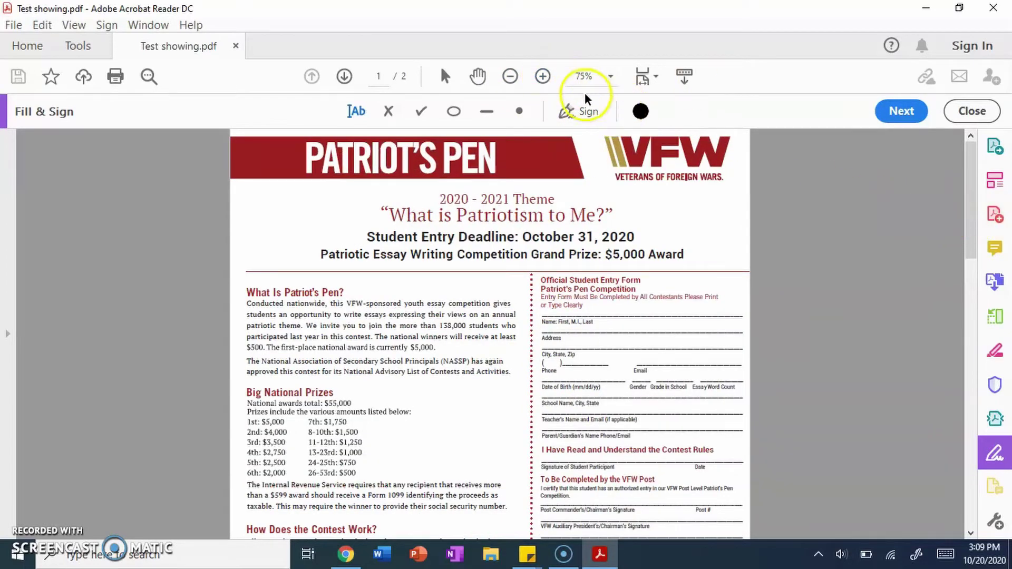
Step: Open Add Initials, try typed initials and a style, then clear the entry field
{"action": "left_click", "coordinate": [580, 111]}
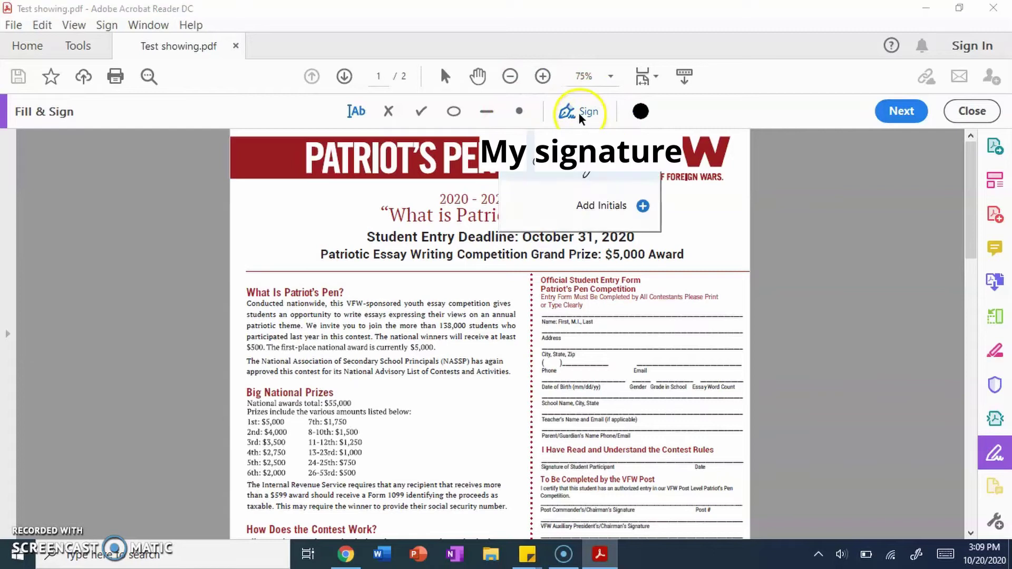
{"action": "left_click", "coordinate": [641, 206]}
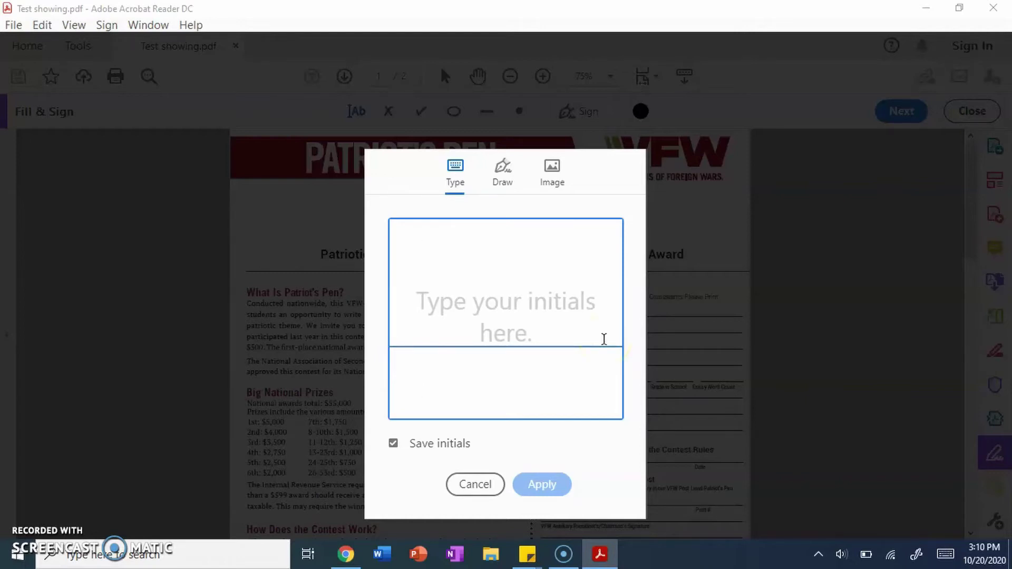
{"action": "type", "text": "Smo joe"}
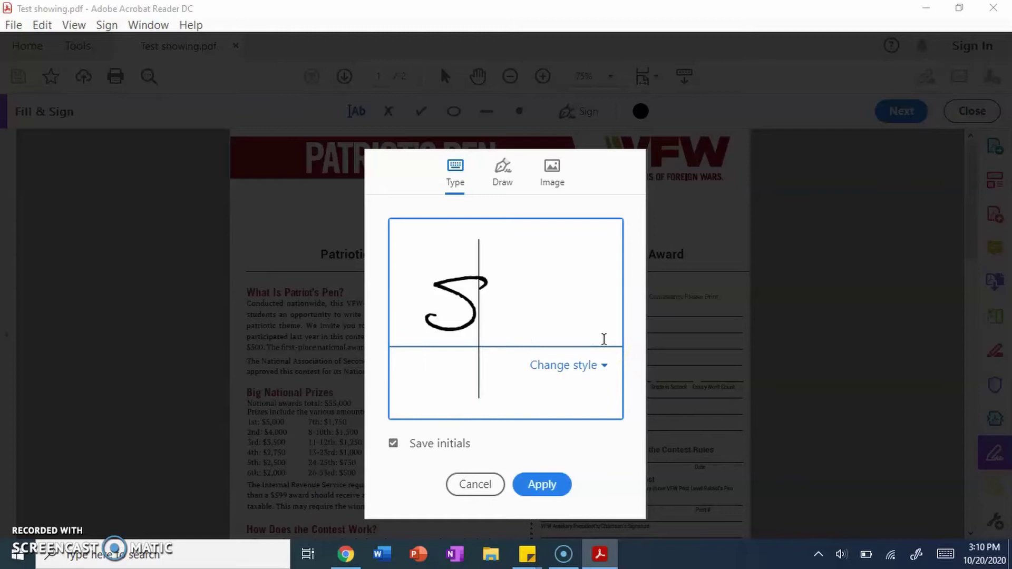
{"action": "left_click", "coordinate": [566, 364]}
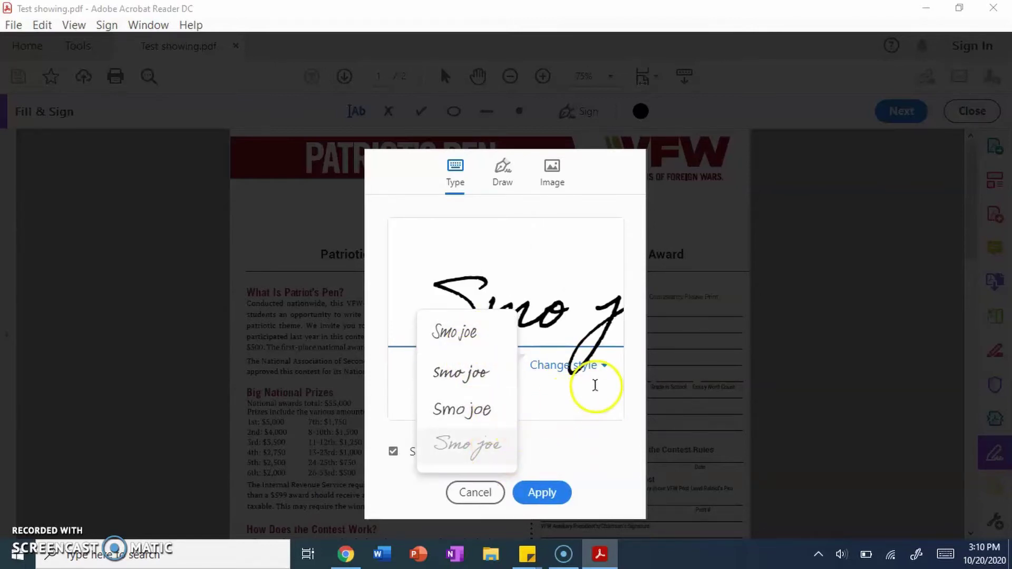
{"action": "left_click", "coordinate": [594, 383]}
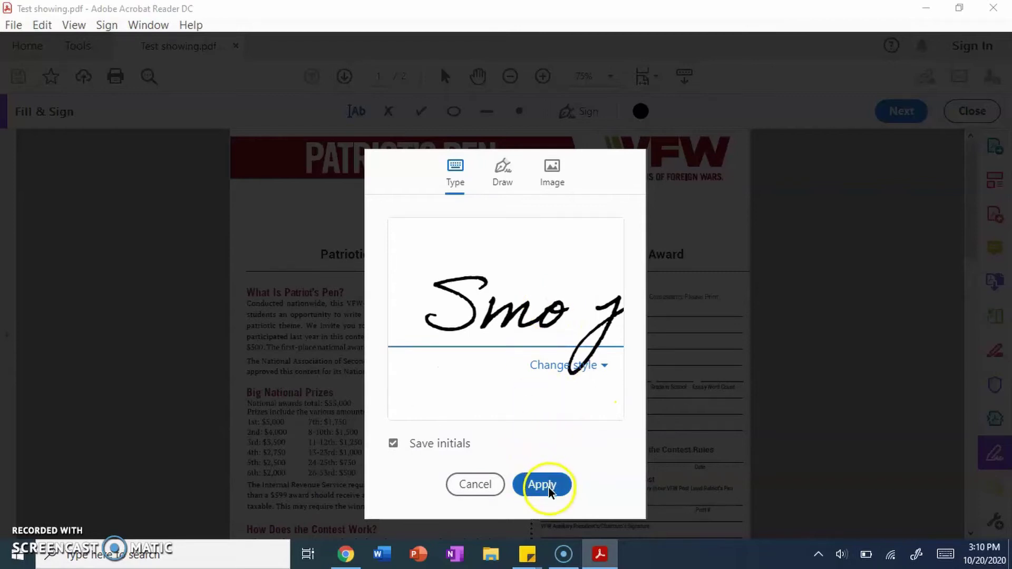
{"action": "key", "text": "ctrl+a"}
{"action": "key", "text": "BackSpace"}
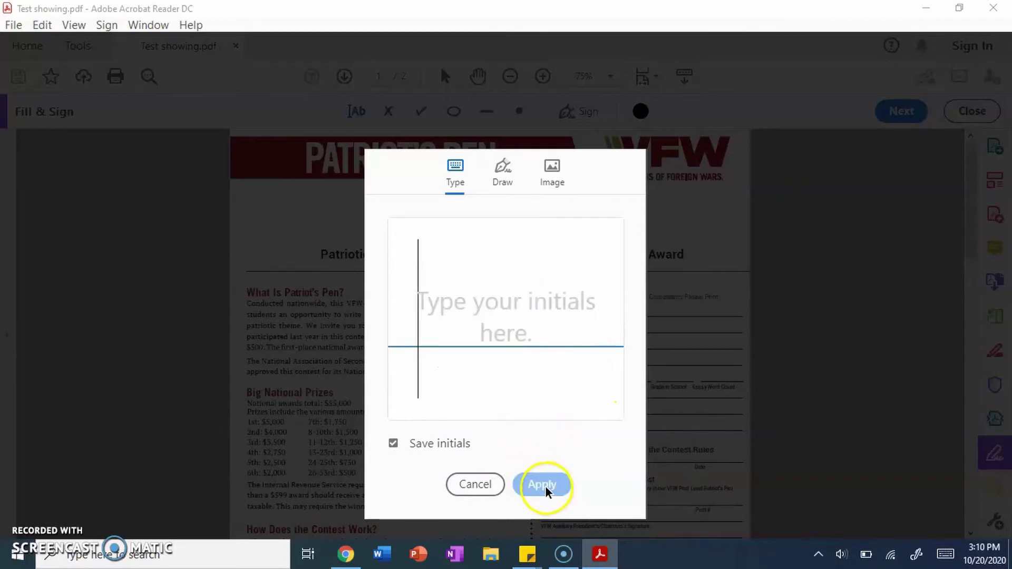
Step: Dismiss the initials panel and place the saved signature on the Signature of Student Participant line
{"action": "left_click", "coordinate": [476, 485]}
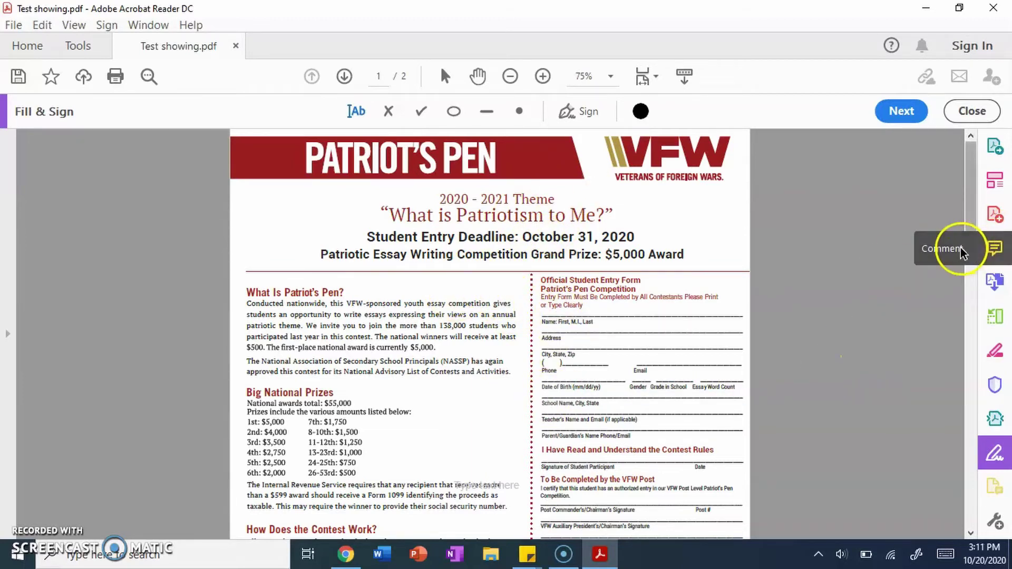
{"action": "left_click_drag", "start_coordinate": [970, 252], "coordinate": [971, 294]}
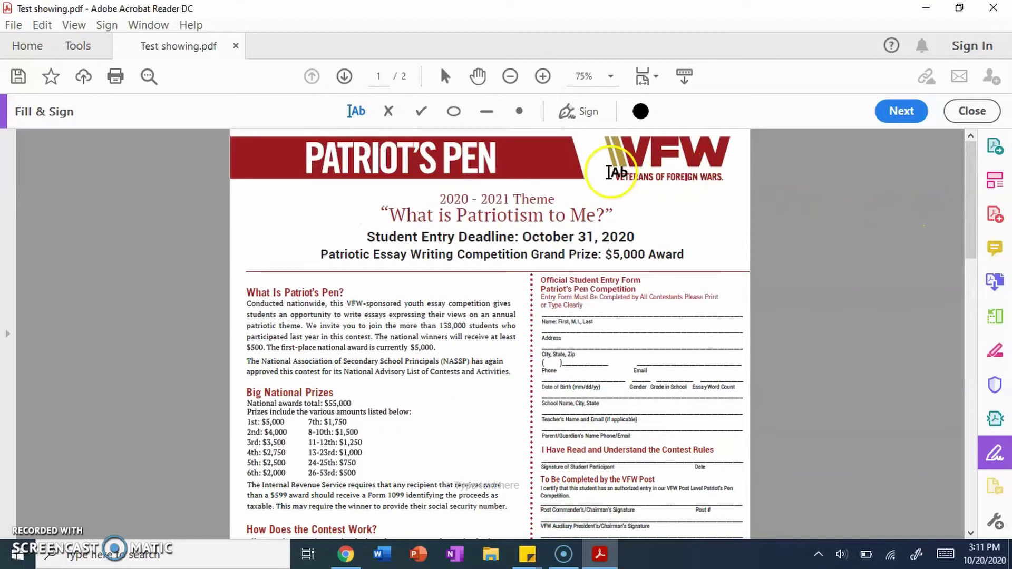
{"action": "left_click", "coordinate": [583, 112]}
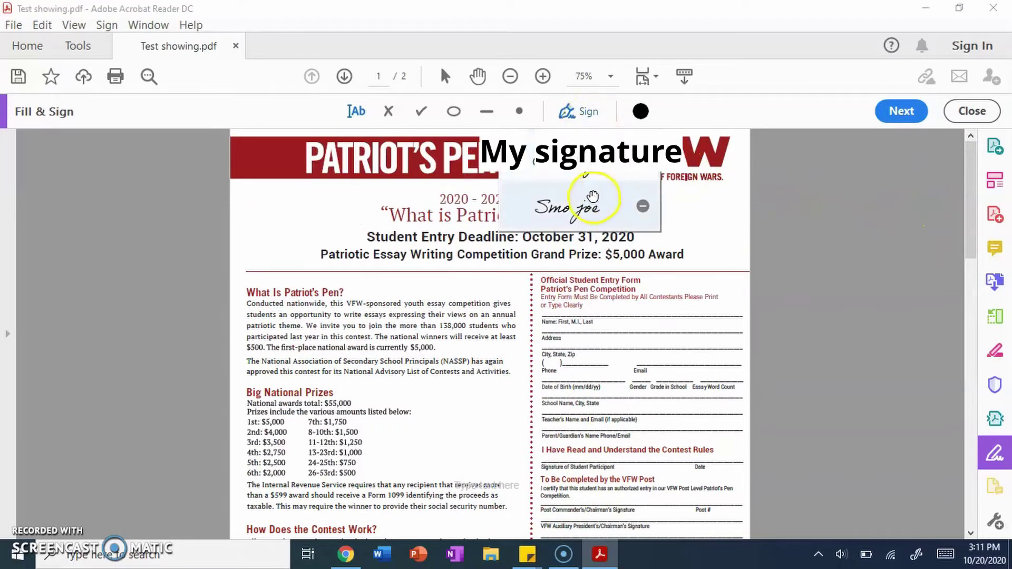
{"action": "left_click", "coordinate": [593, 204]}
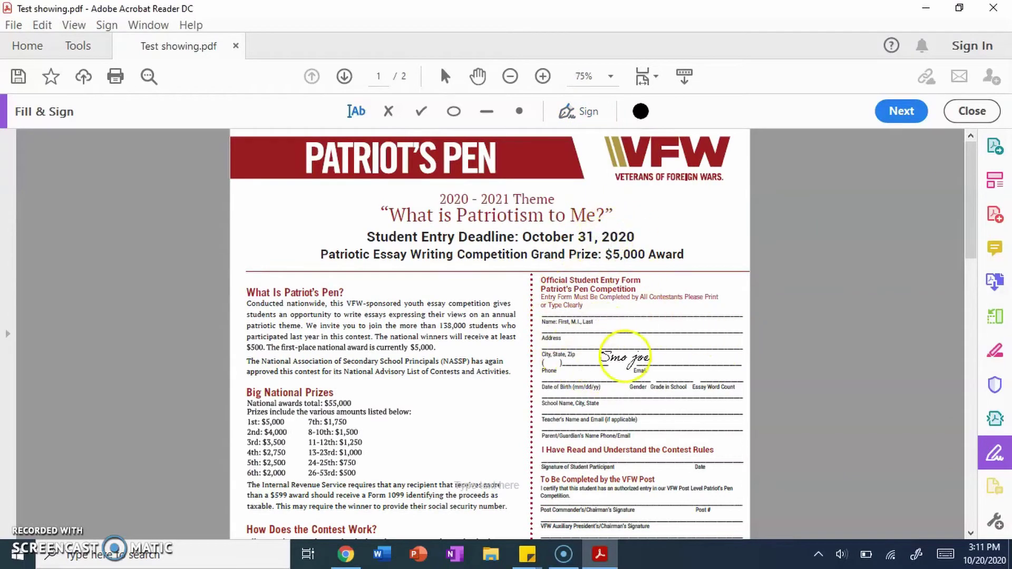
{"action": "left_click", "coordinate": [696, 364]}
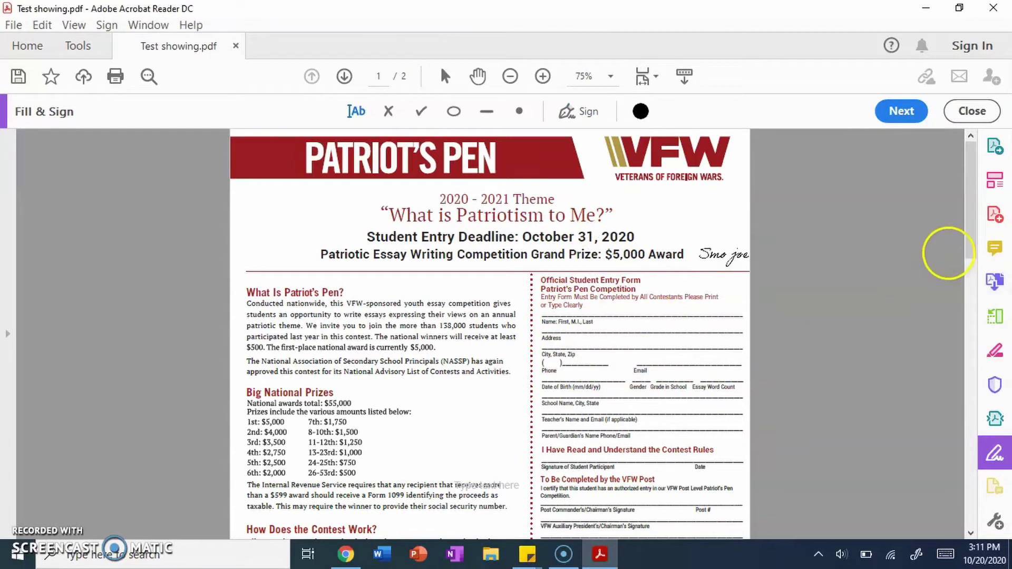
{"action": "left_click_drag", "start_coordinate": [967, 203], "coordinate": [966, 275]}
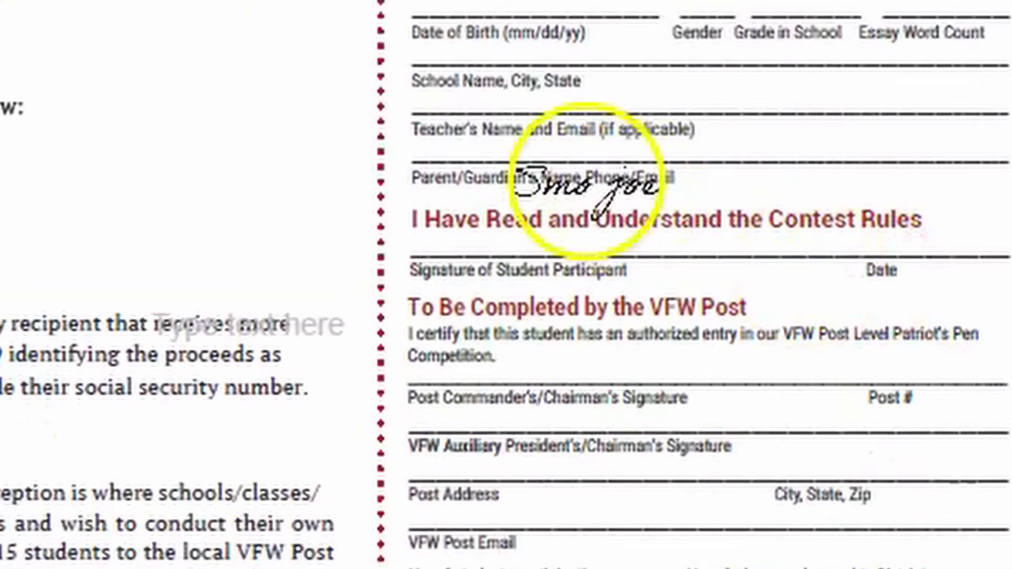
{"action": "left_click", "coordinate": [500, 231]}
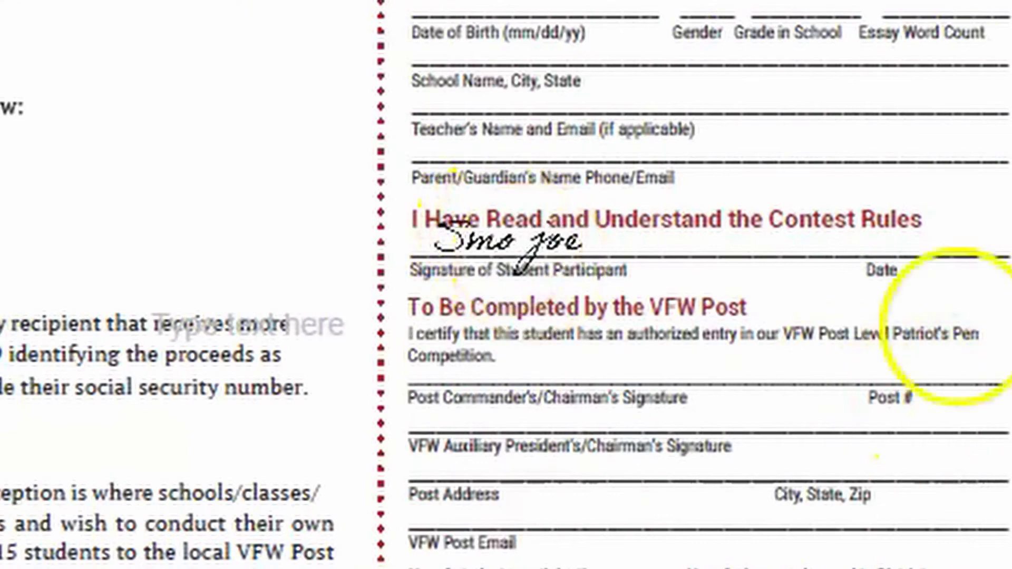
Step: Zoom to 137% and drag the signature's corner to make it larger
{"action": "left_click", "coordinate": [543, 76]}
{"action": "left_click", "coordinate": [542, 76]}
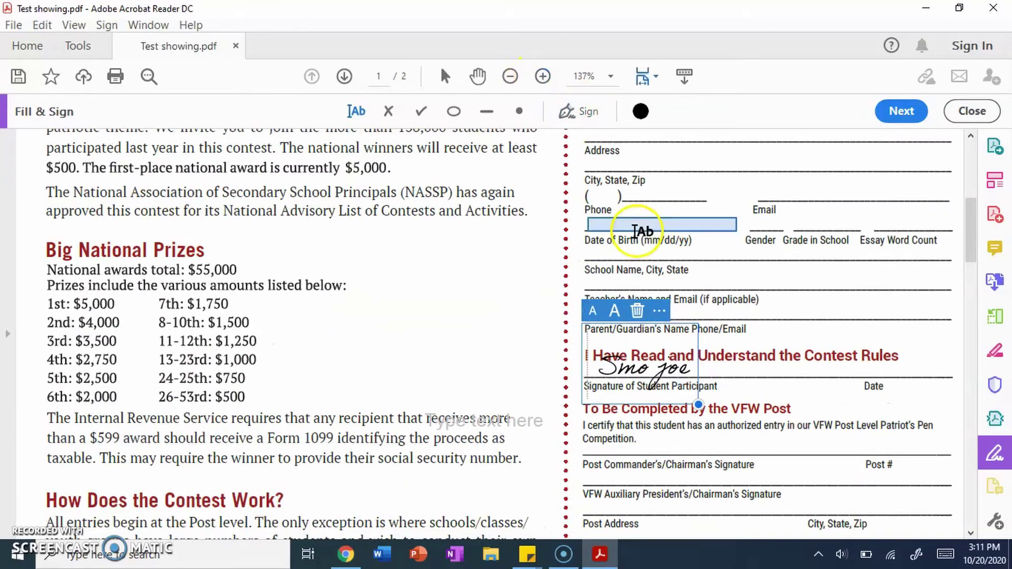
{"action": "mouse_move", "coordinate": [697, 404]}
{"action": "left_mouse_down"}
{"action": "mouse_move", "coordinate": [779, 446]}
{"action": "mouse_move", "coordinate": [704, 409]}
{"action": "left_mouse_up"}
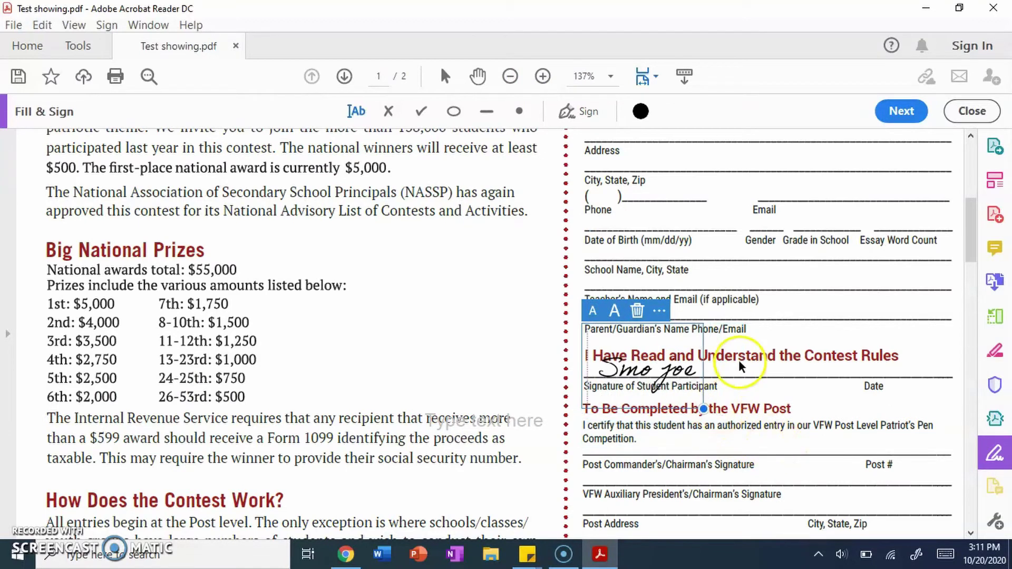
Step: Save As the signed form to OneDrive, keeping the name Test showing.pdf
{"action": "left_click", "coordinate": [564, 305]}
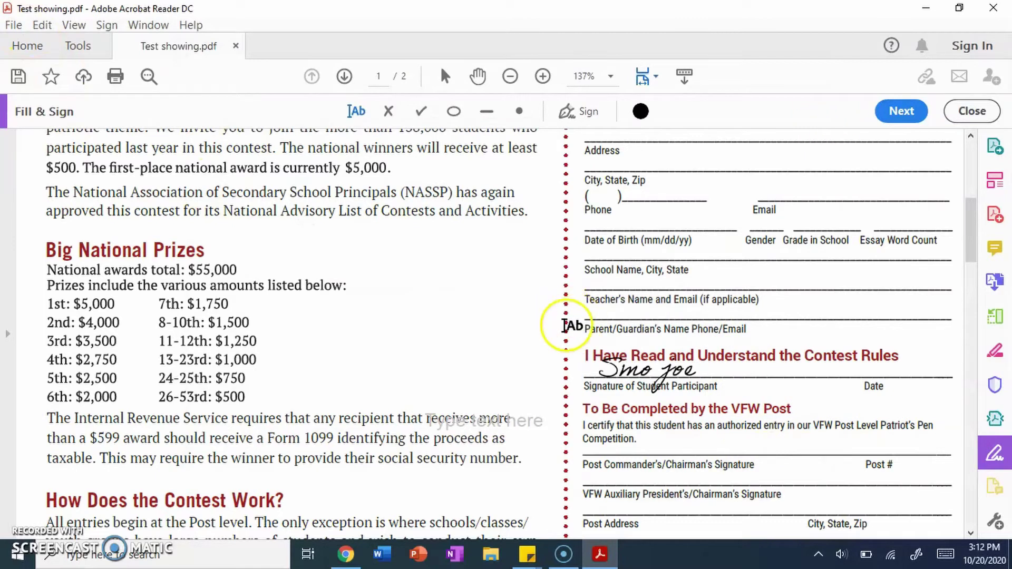
{"action": "left_click", "coordinate": [14, 25]}
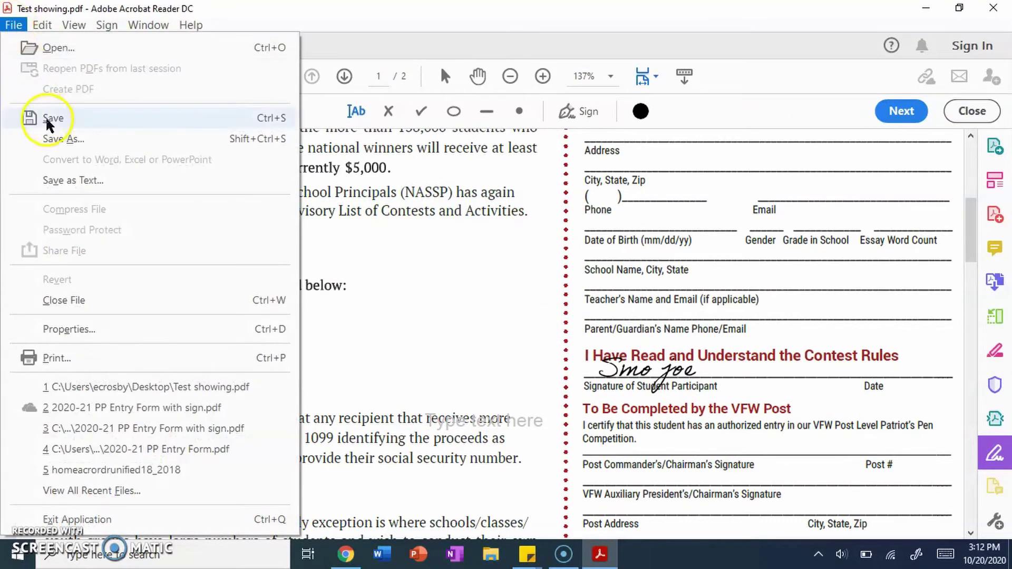
{"action": "left_click", "coordinate": [55, 138]}
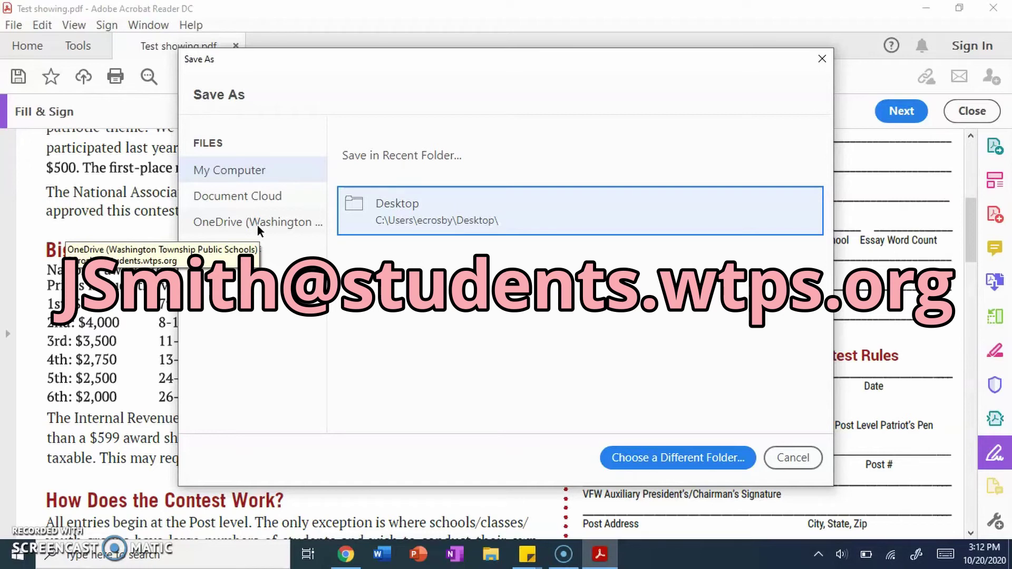
{"action": "left_click", "coordinate": [289, 230]}
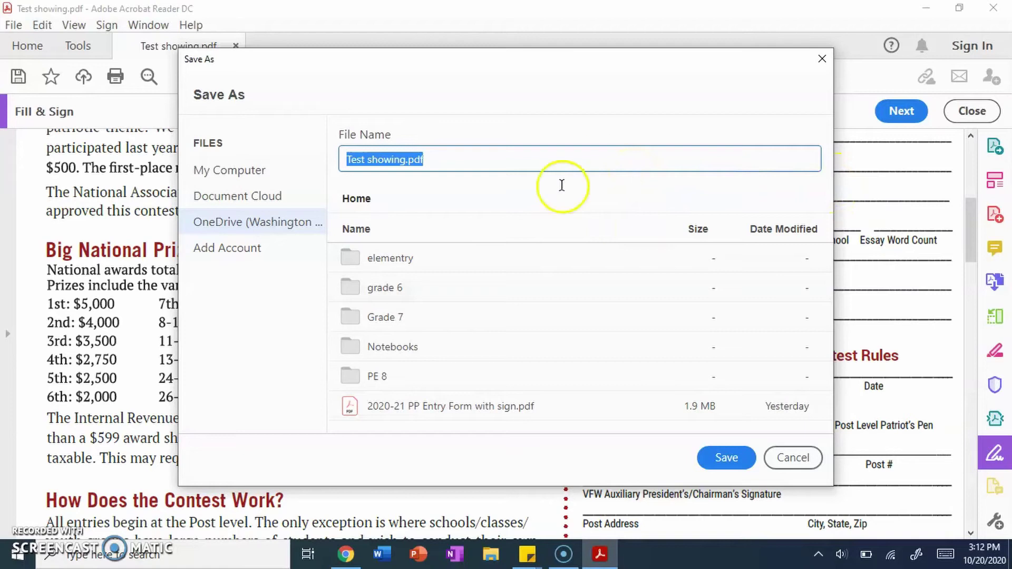
{"action": "left_click", "coordinate": [726, 459]}
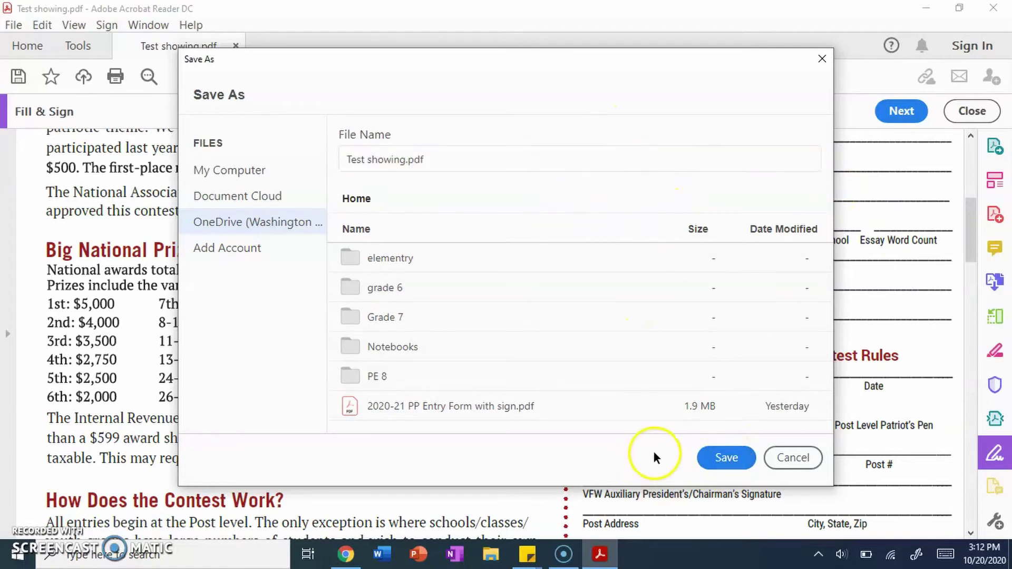
{"action": "left_click", "coordinate": [721, 459]}
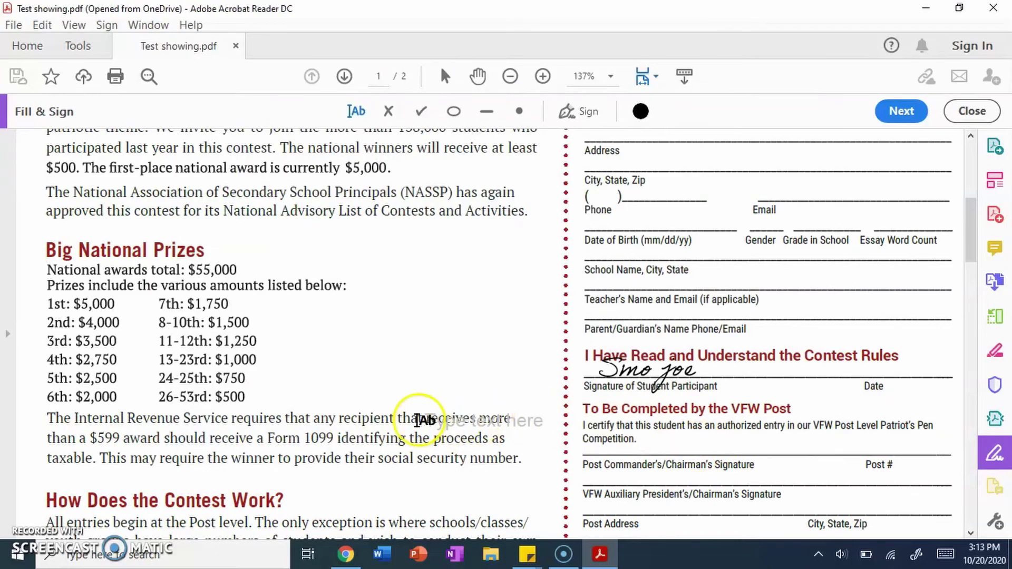
Step: In the Outlook tab, start a new message addressed to the teacher
{"action": "left_click", "coordinate": [337, 544]}
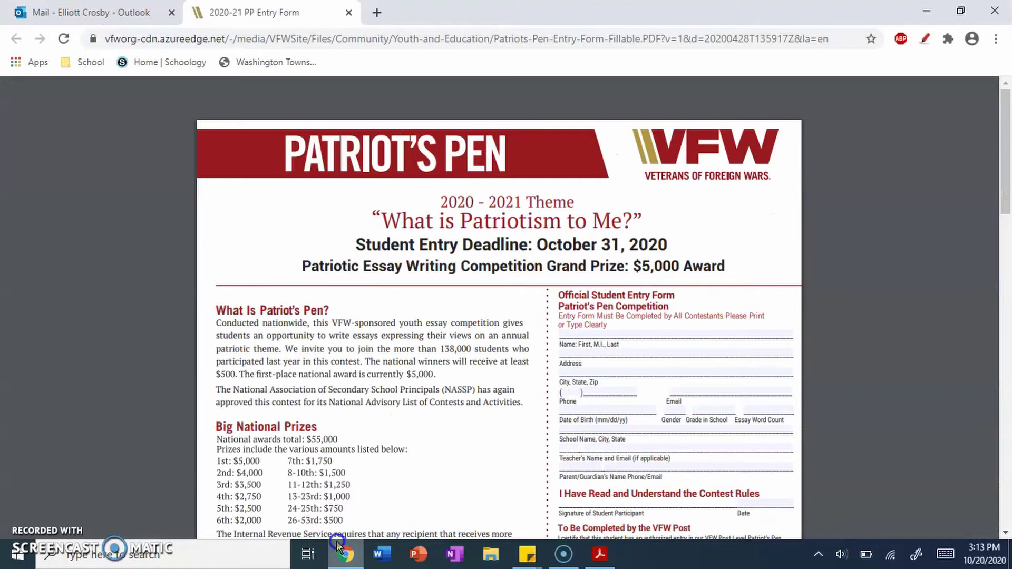
{"action": "left_click", "coordinate": [89, 12]}
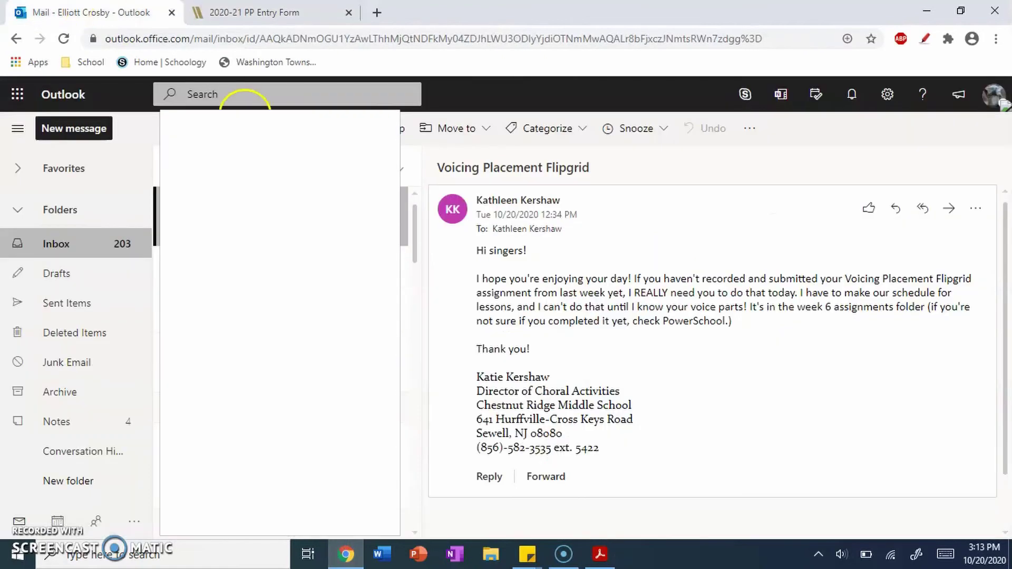
{"action": "left_click", "coordinate": [86, 132]}
{"action": "type", "text": "B"}
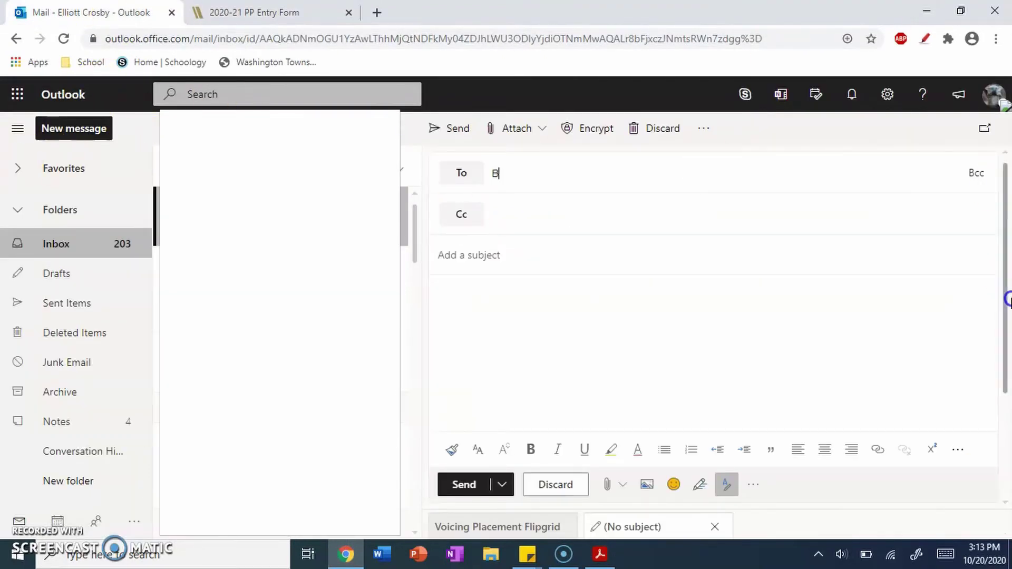
{"action": "type", "text": "ath"}
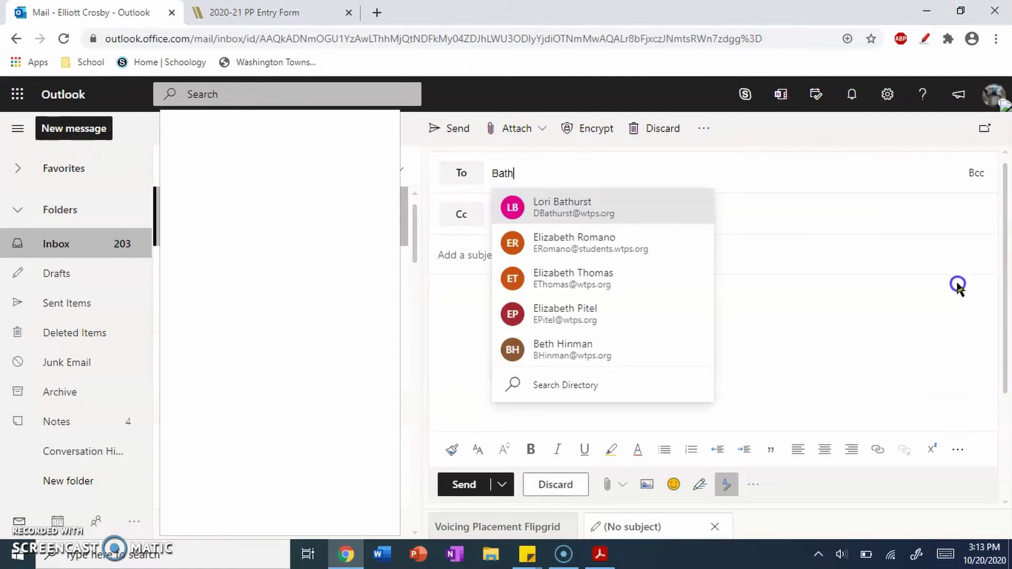
{"action": "left_click", "coordinate": [610, 208]}
Step: Enter the subject 'Patriot Pen entry form' and move into the message body
{"action": "left_click", "coordinate": [530, 255]}
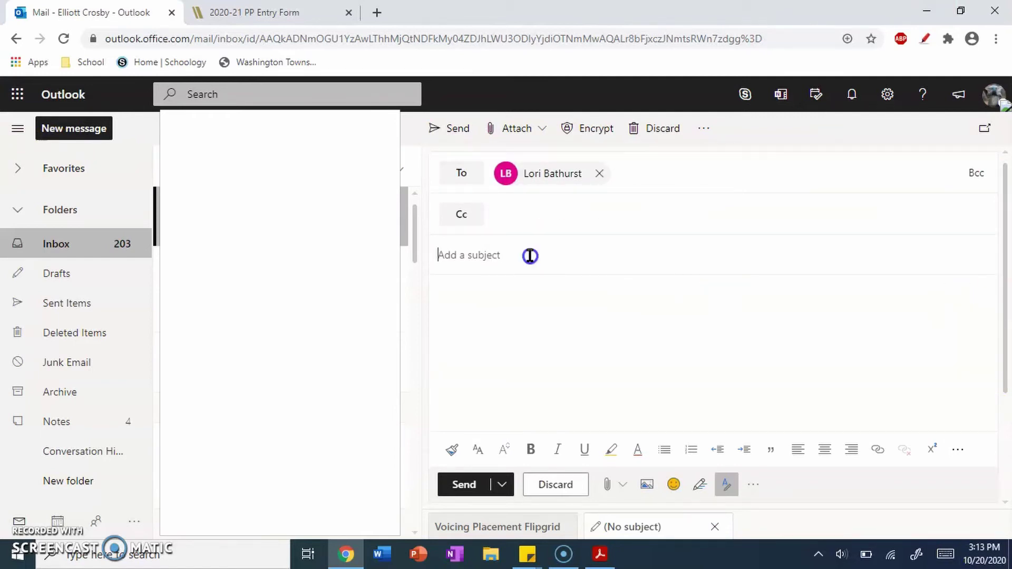
{"action": "type", "text": "P"}
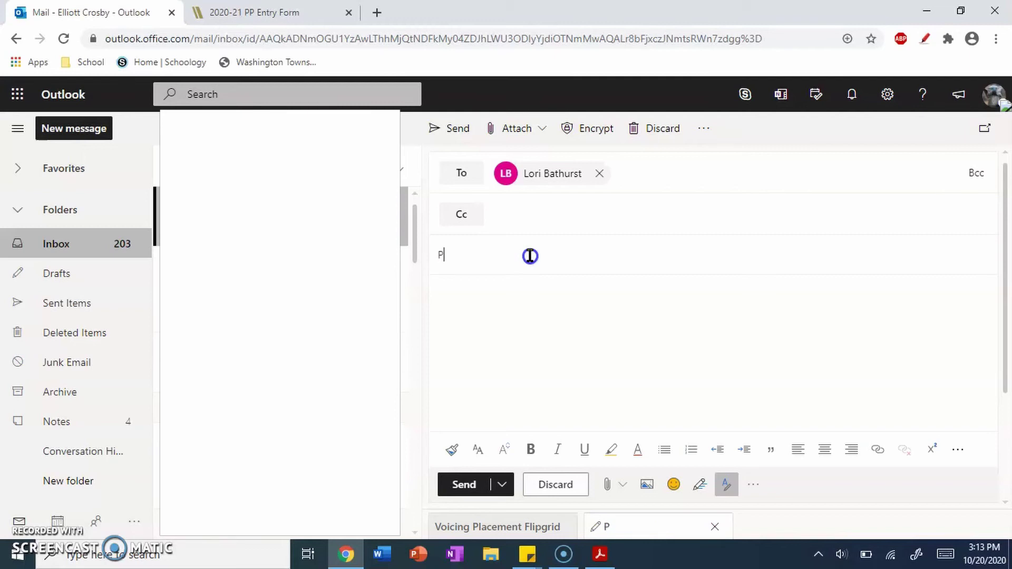
{"action": "type", "text": "atriot Pen e"}
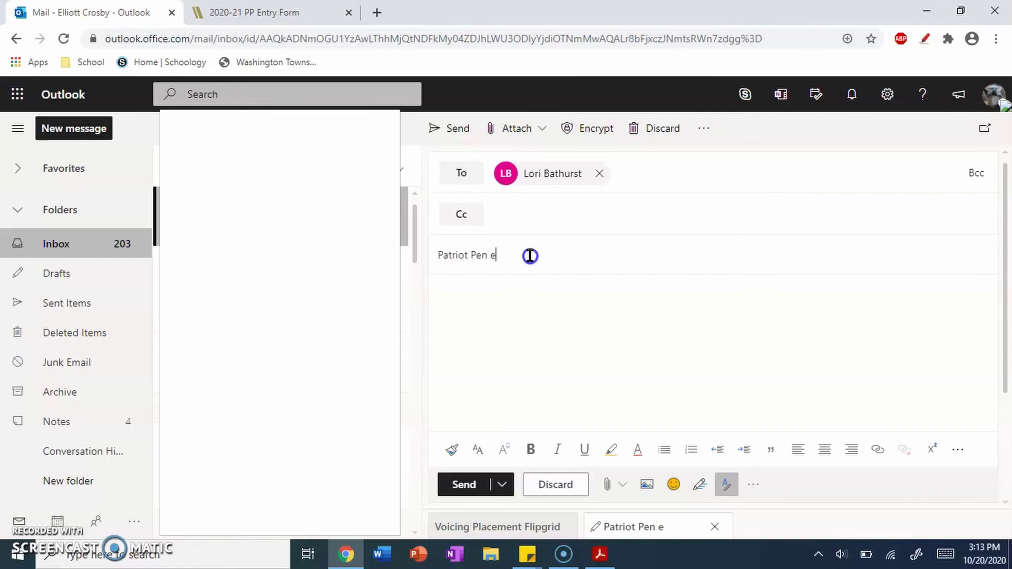
{"action": "type", "text": "ntry form"}
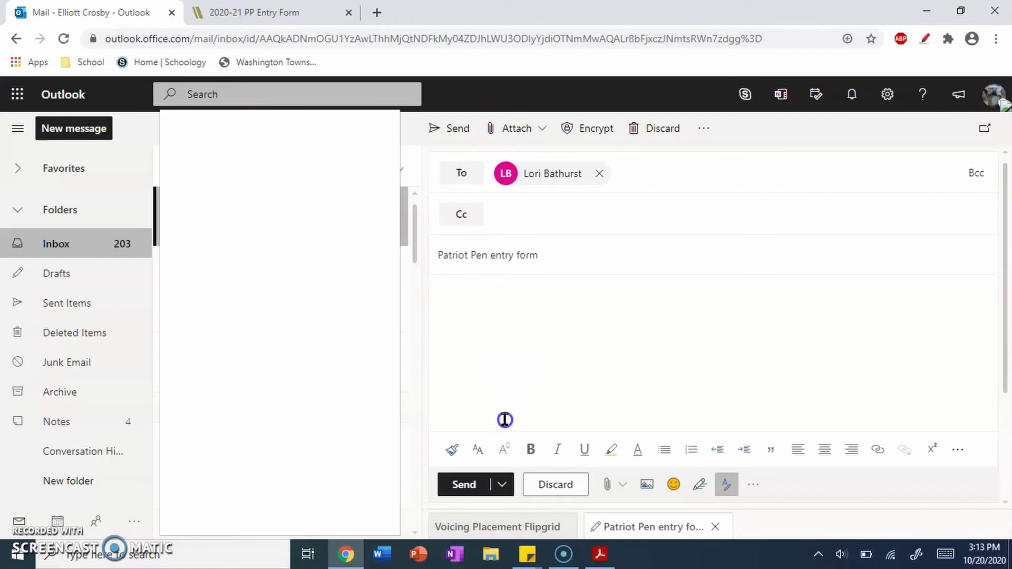
{"action": "left_click", "coordinate": [506, 362]}
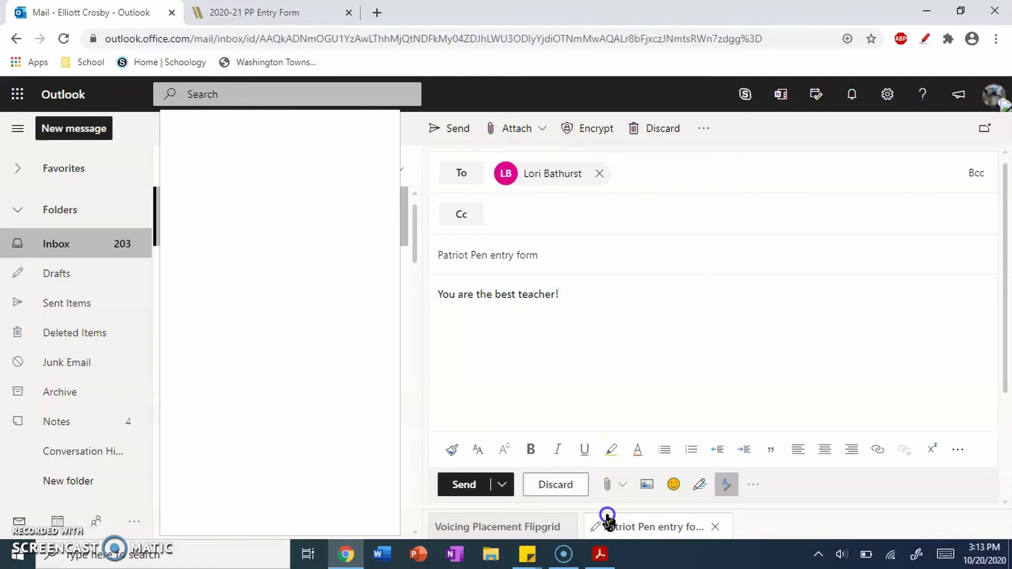
Step: Choose Attach > Browse cloud locations and show all OneDrive Files
{"action": "left_click", "coordinate": [623, 489]}
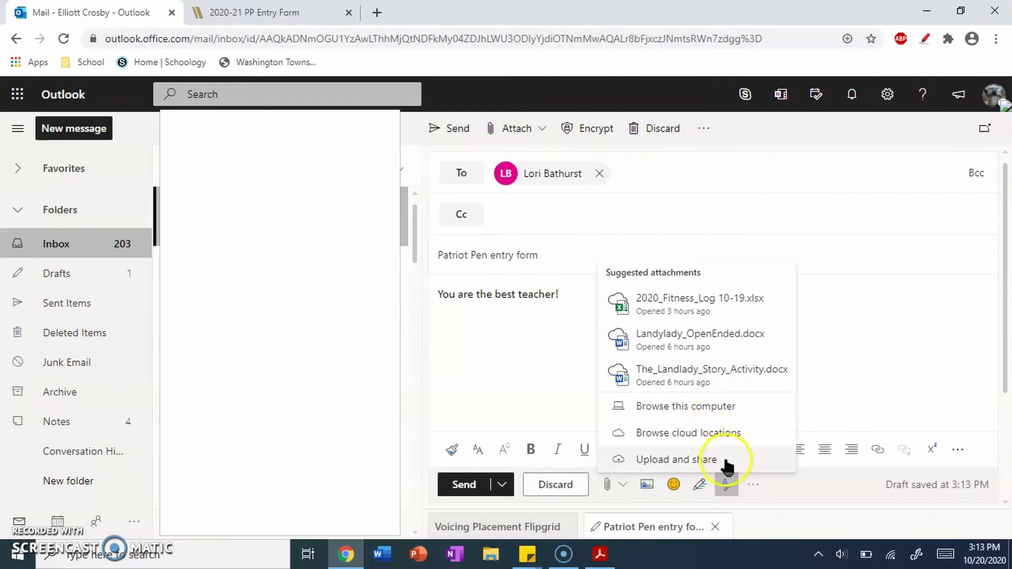
{"action": "left_click", "coordinate": [719, 430]}
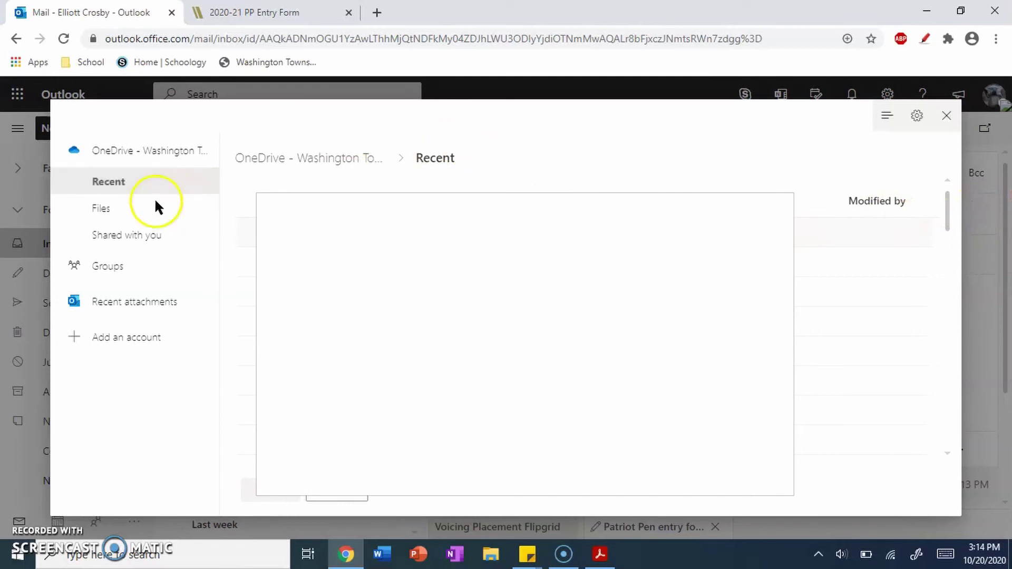
{"action": "left_click", "coordinate": [101, 210]}
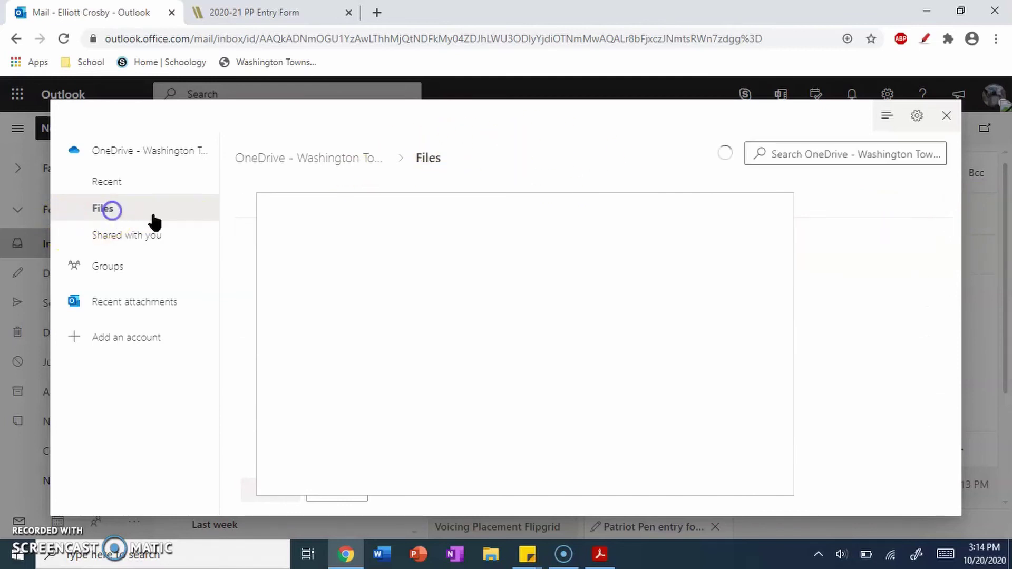
Step: Search the OneDrive files for 'pdf' so Test showing.pdf is listed
{"action": "left_click", "coordinate": [799, 152]}
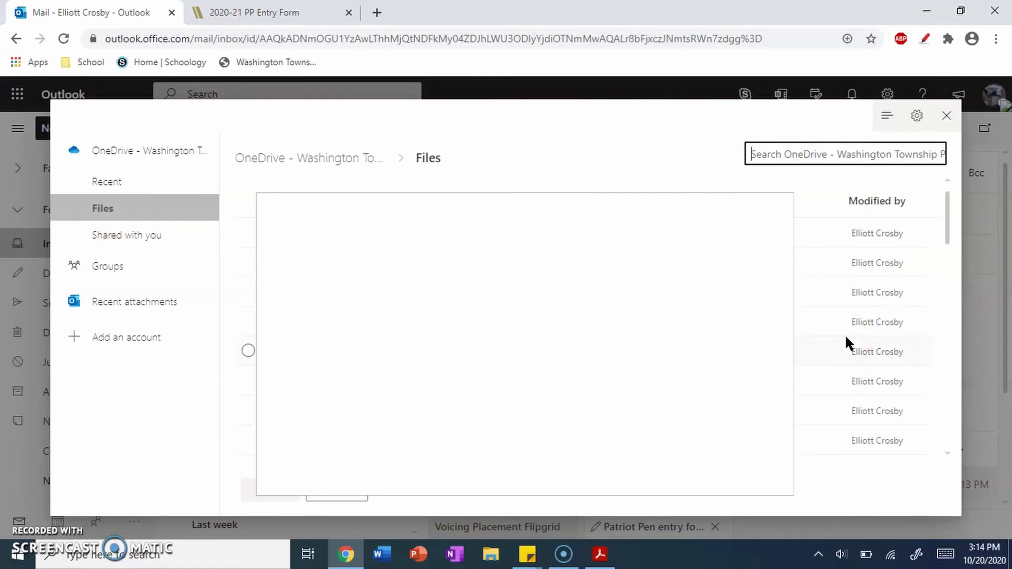
{"action": "type", "text": "pdf"}
{"action": "key", "text": "Return"}
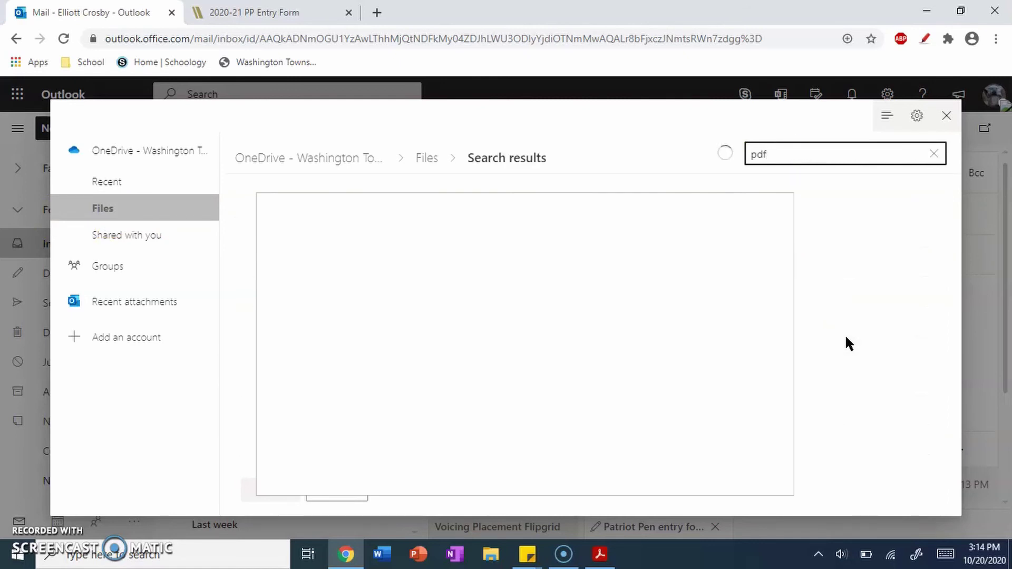
{"action": "left_click", "coordinate": [300, 336]}
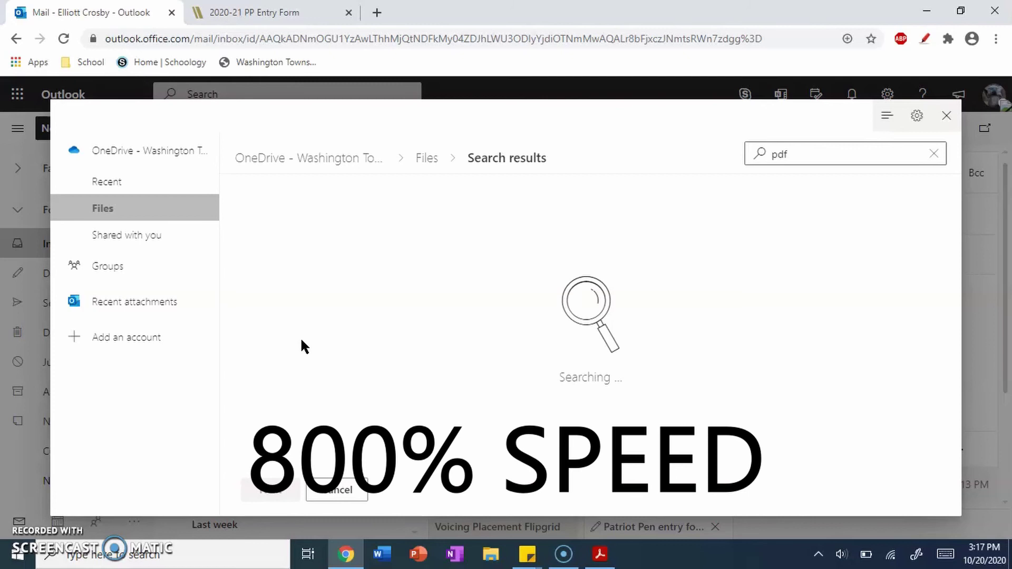
{"action": "left_click", "coordinate": [933, 153]}
{"action": "left_click", "coordinate": [827, 156]}
{"action": "type", "text": "pd"}
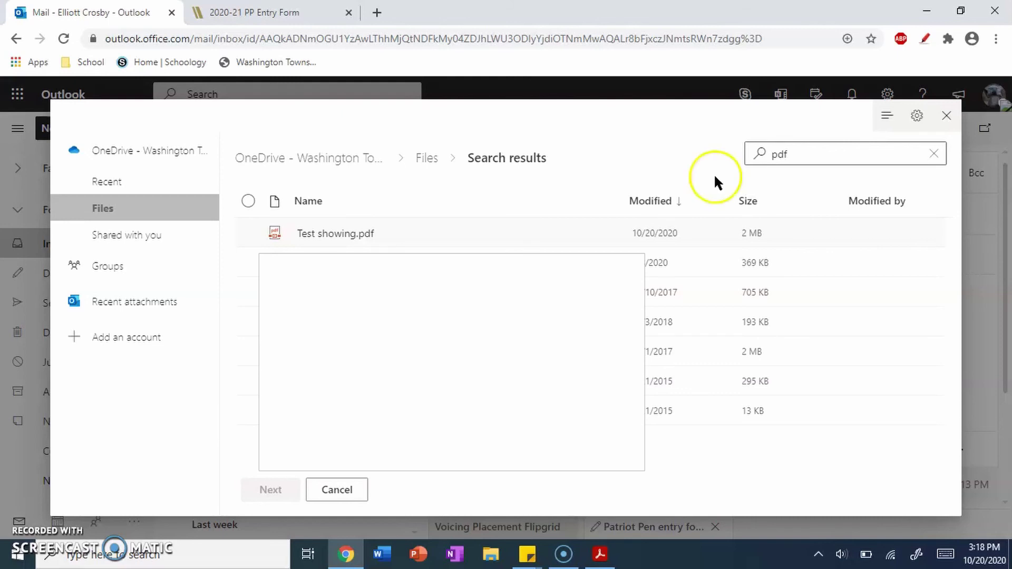
Step: Pick Test showing.pdf from OneDrive and attach it to the email as a copy, not a link
{"action": "left_click", "coordinate": [383, 233]}
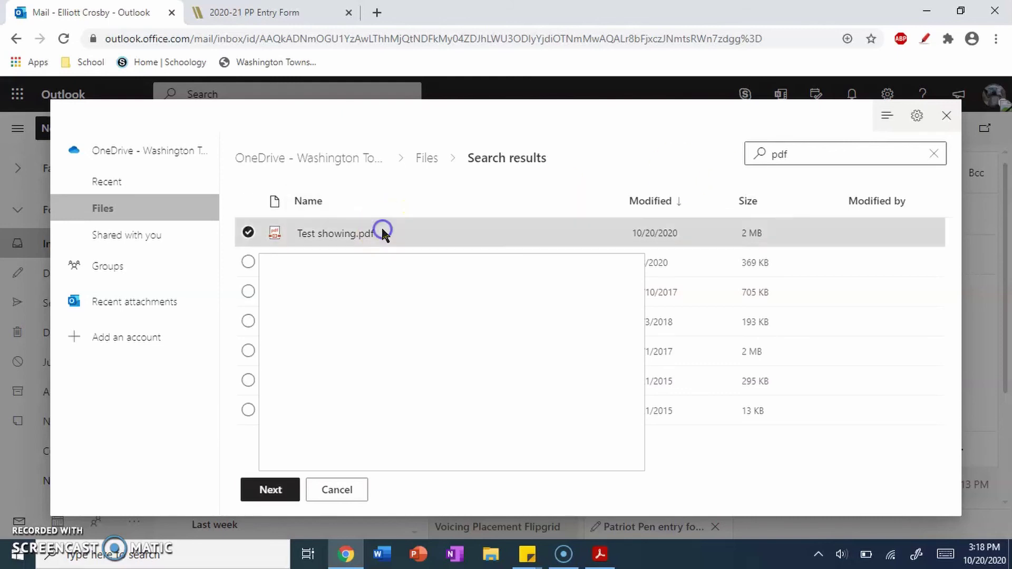
{"action": "left_click", "coordinate": [275, 498]}
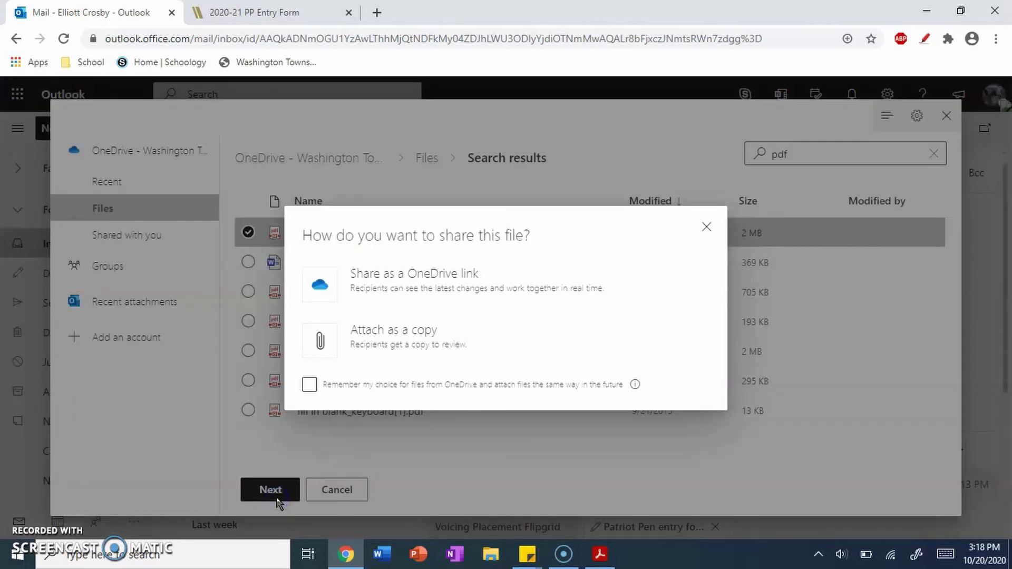
{"action": "left_click", "coordinate": [396, 351]}
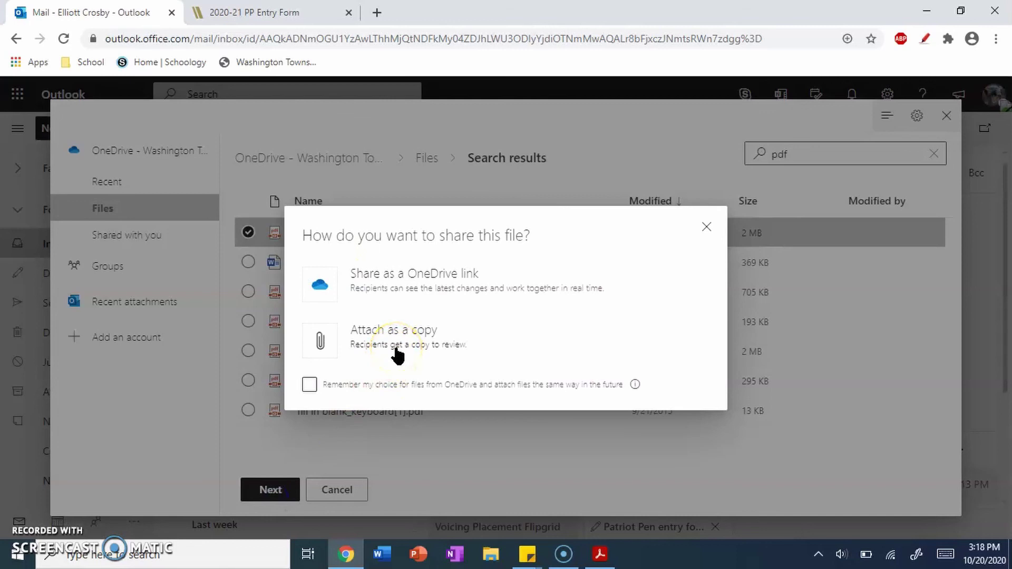